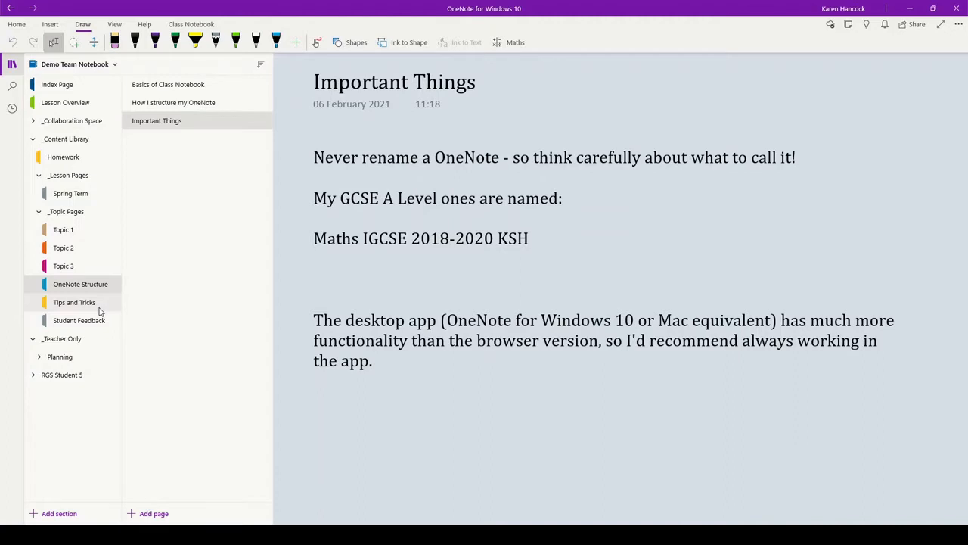
- Open the Useful toolbar buttons page in the Tips and Tricks section and fit the page to the window width
{"action": "left_click", "coordinate": [98, 307]}
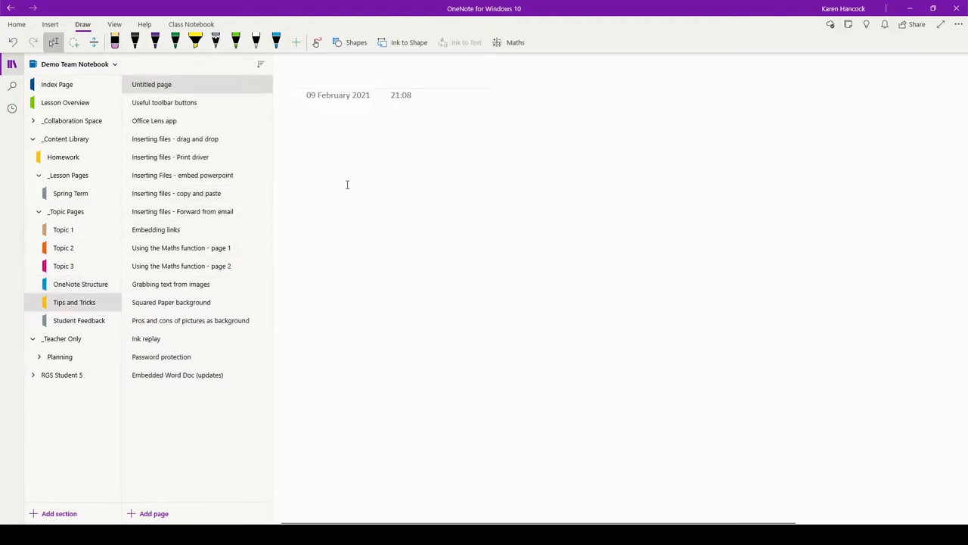
{"action": "left_click", "coordinate": [233, 109]}
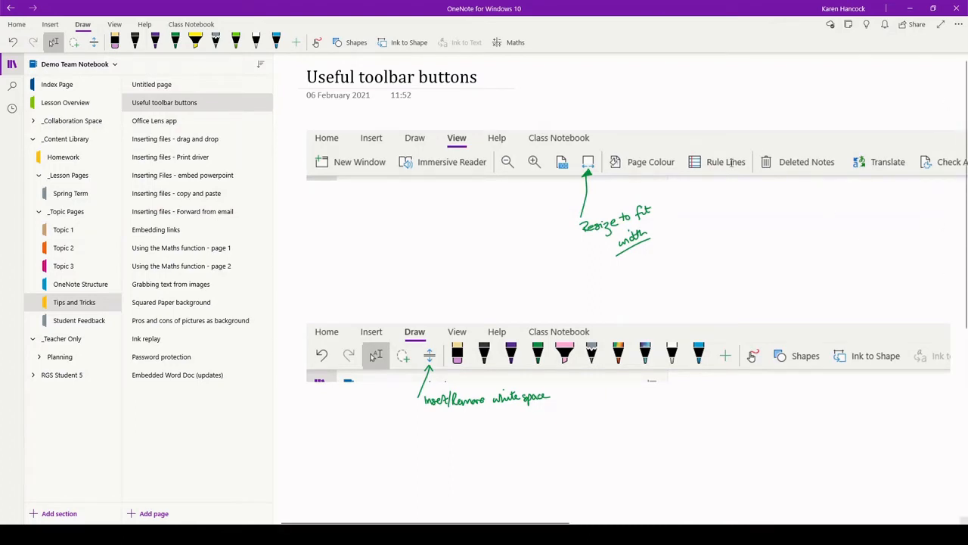
{"action": "left_click", "coordinate": [114, 24]}
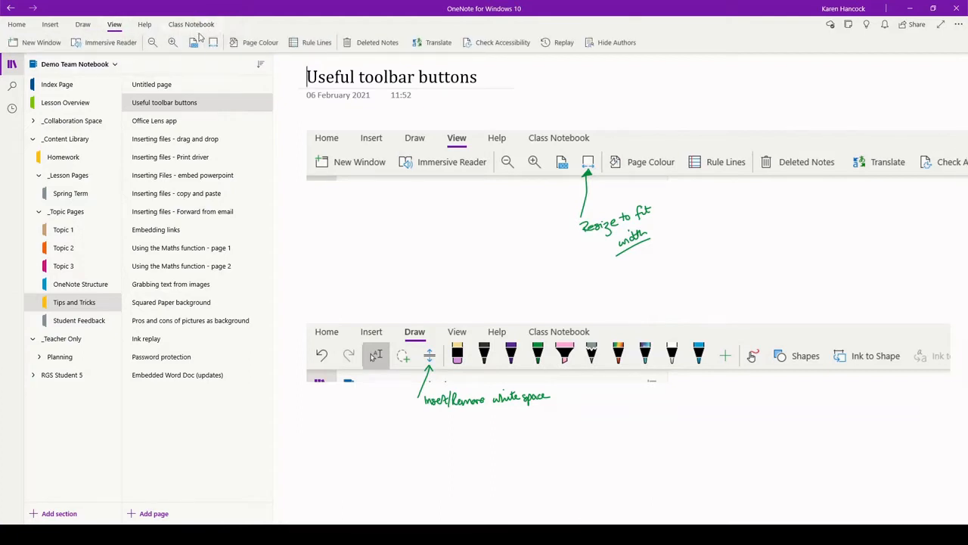
{"action": "left_click", "coordinate": [214, 44]}
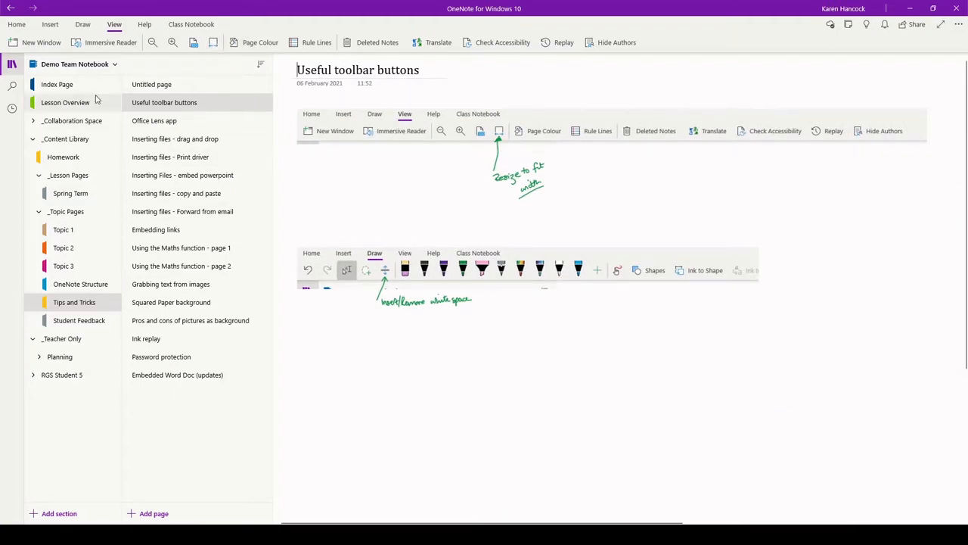
- Refit the page to the window width with the notebook navigation hidden, and again with the navigation restored
{"action": "left_click", "coordinate": [13, 66]}
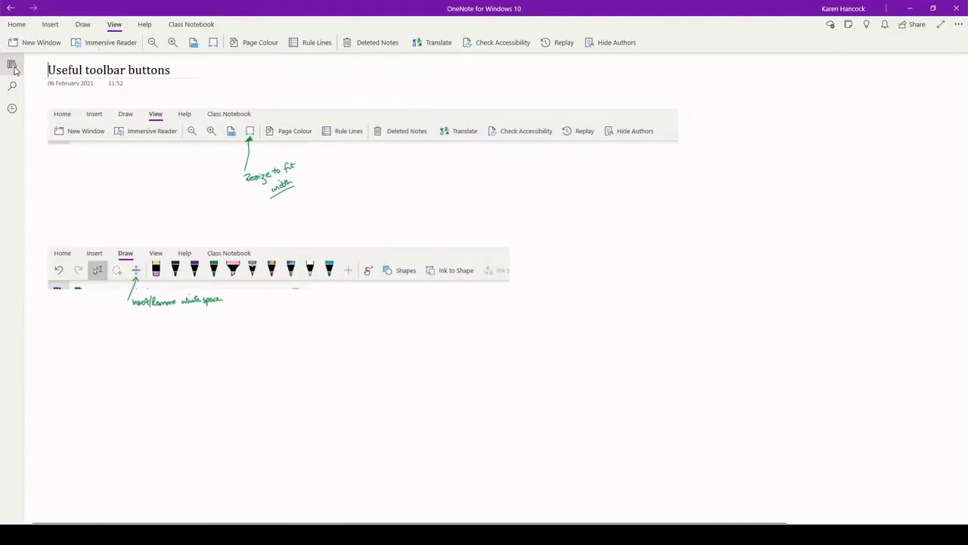
{"action": "left_click", "coordinate": [214, 43]}
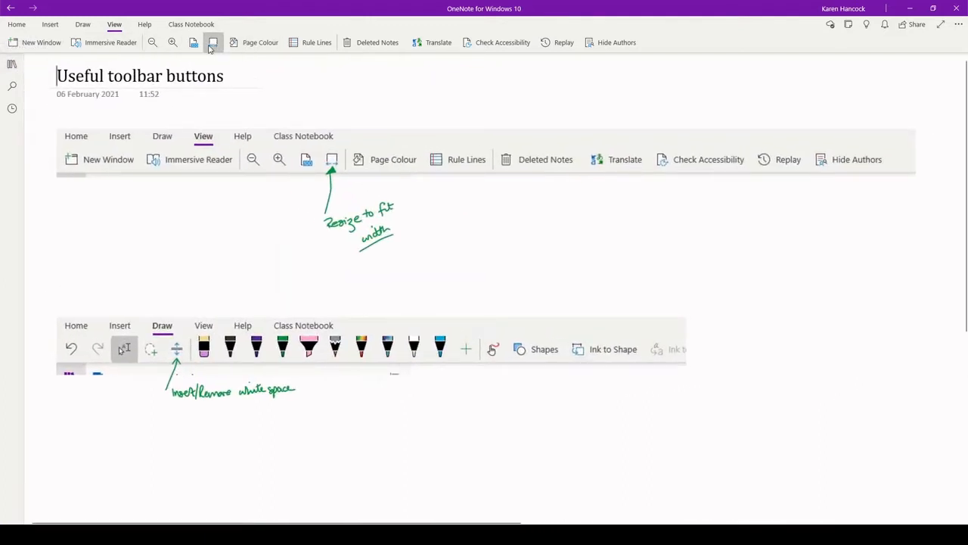
{"action": "left_click", "coordinate": [12, 65]}
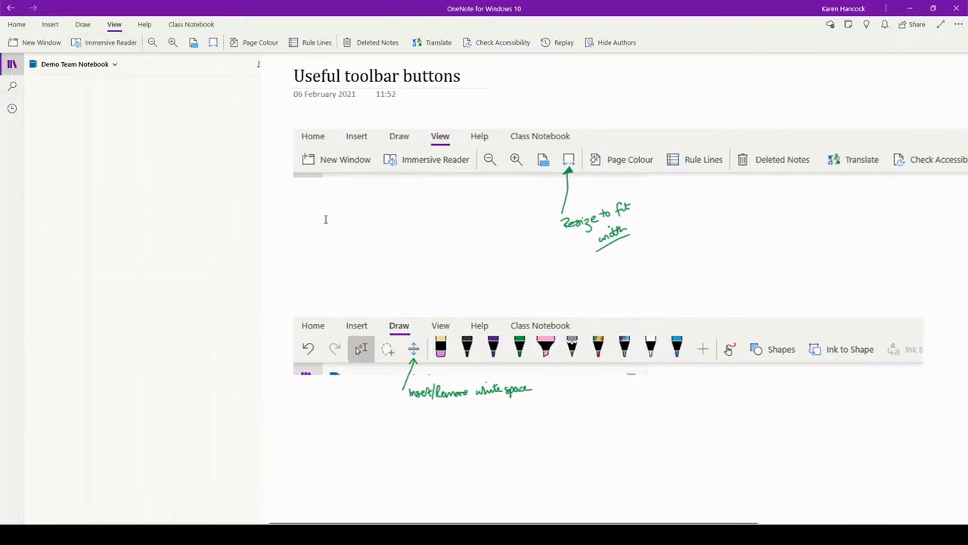
{"action": "left_click", "coordinate": [214, 44]}
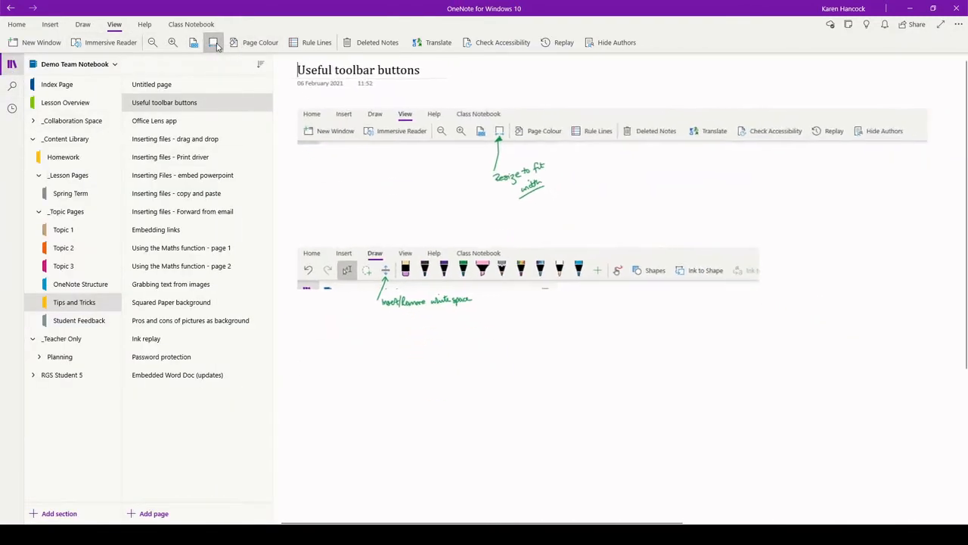
{"action": "left_click", "coordinate": [172, 43]}
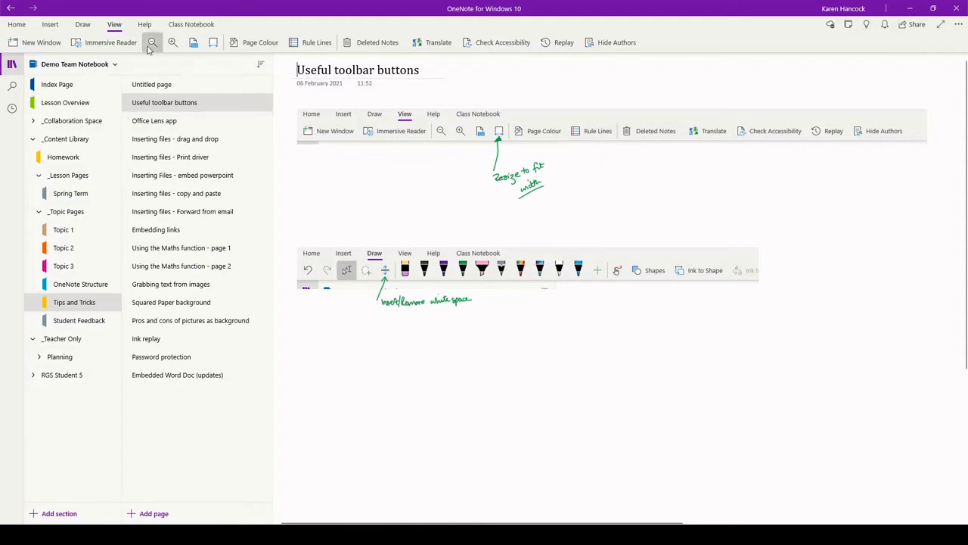
- Insert a large white space above the Draw toolbar picture and remove most of that extra space again
{"action": "left_click", "coordinate": [83, 25]}
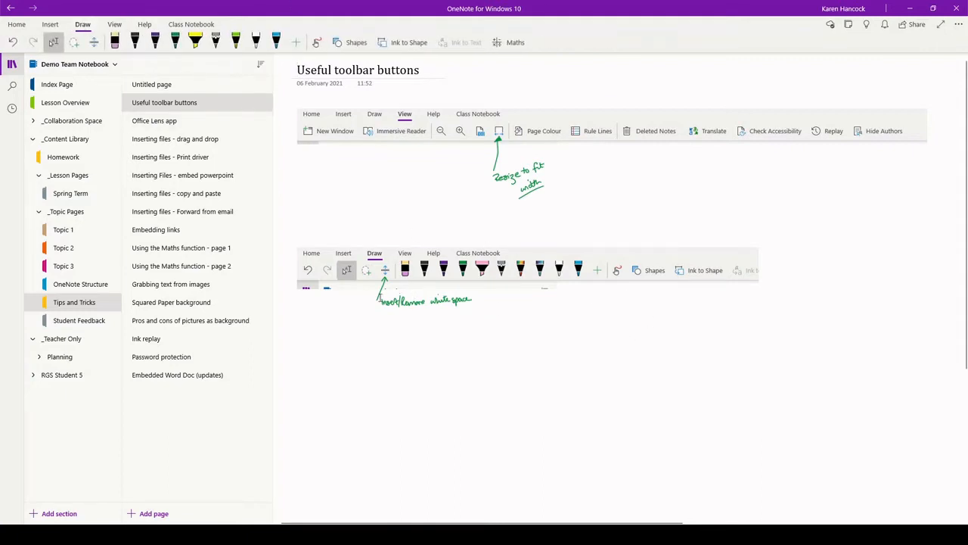
{"action": "left_click", "coordinate": [94, 43]}
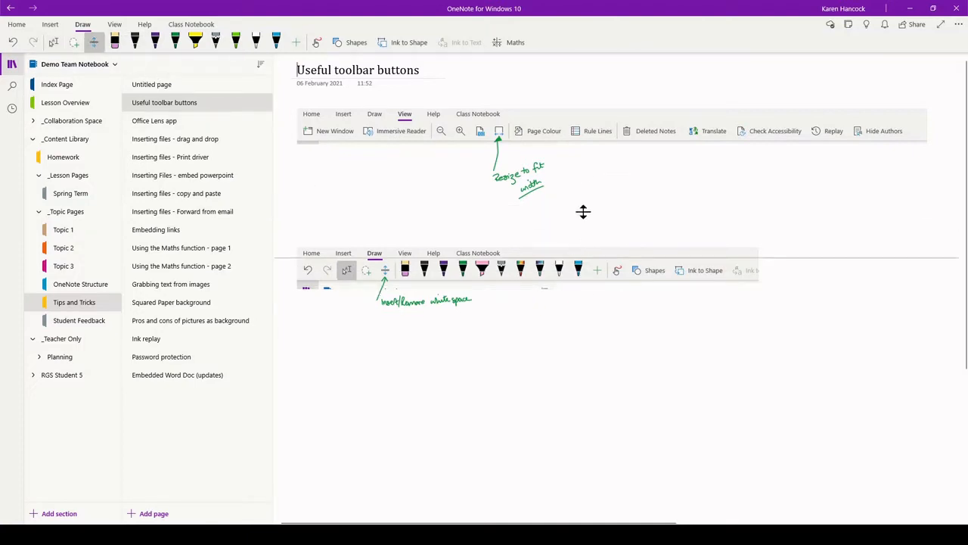
{"action": "left_click_drag", "start_coordinate": [575, 216], "coordinate": [658, 514]}
{"action": "scroll", "coordinate": [586, 99], "scroll_direction": "up", "scroll_amount": 2}
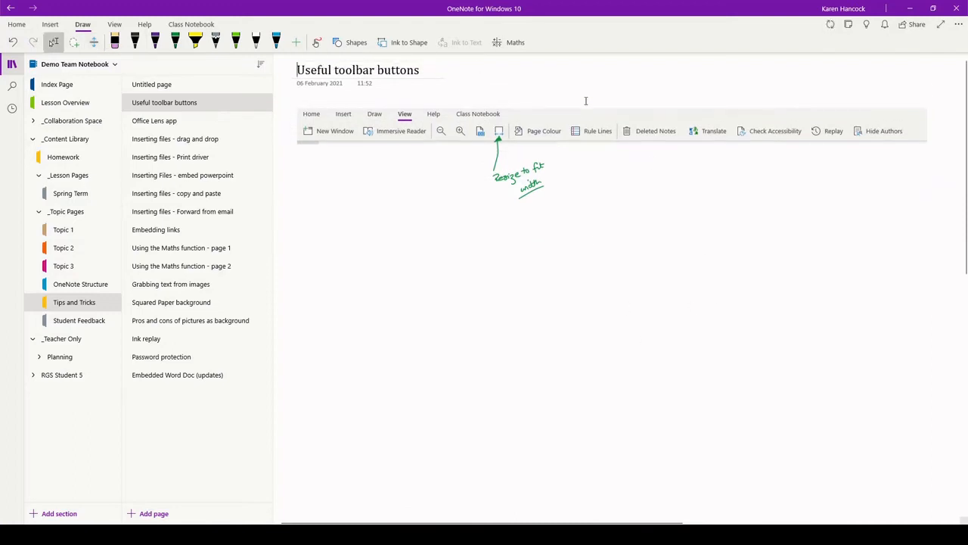
{"action": "left_click", "coordinate": [94, 43]}
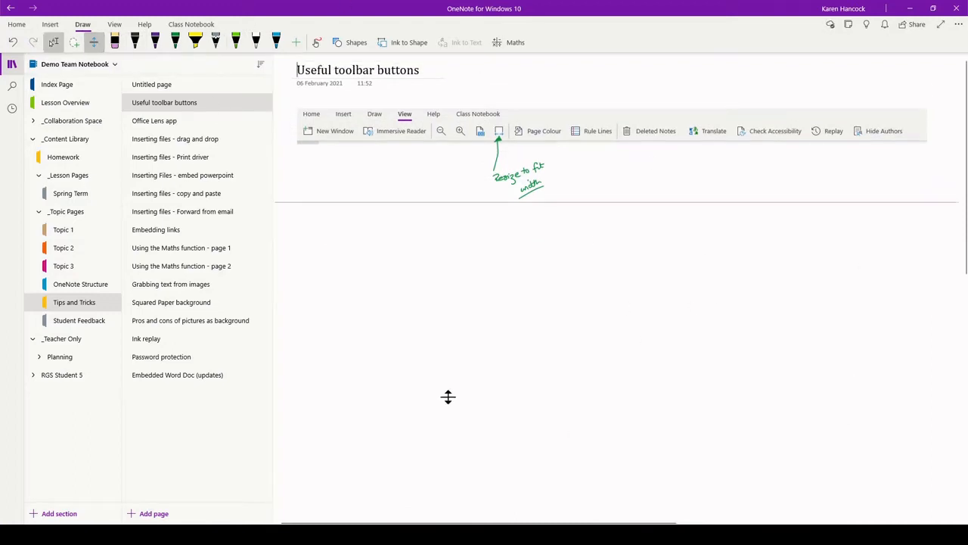
{"action": "mouse_move", "coordinate": [642, 507]}
{"action": "left_mouse_down"}
{"action": "mouse_move", "coordinate": [676, 400]}
{"action": "mouse_move", "coordinate": [676, 217]}
{"action": "left_mouse_up"}
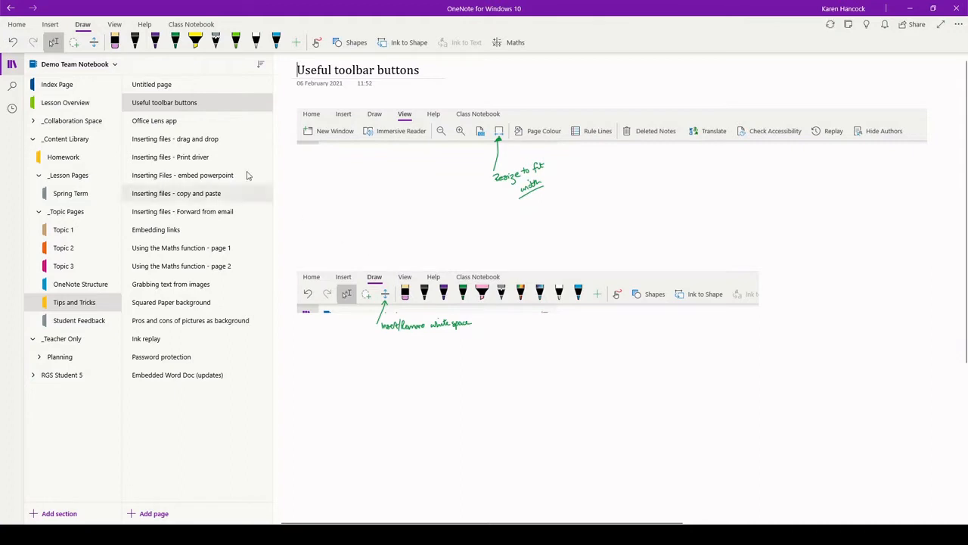
- Look at the Office Lens app page and open the "Inserting files - drag and drop" page
{"action": "left_click", "coordinate": [174, 121]}
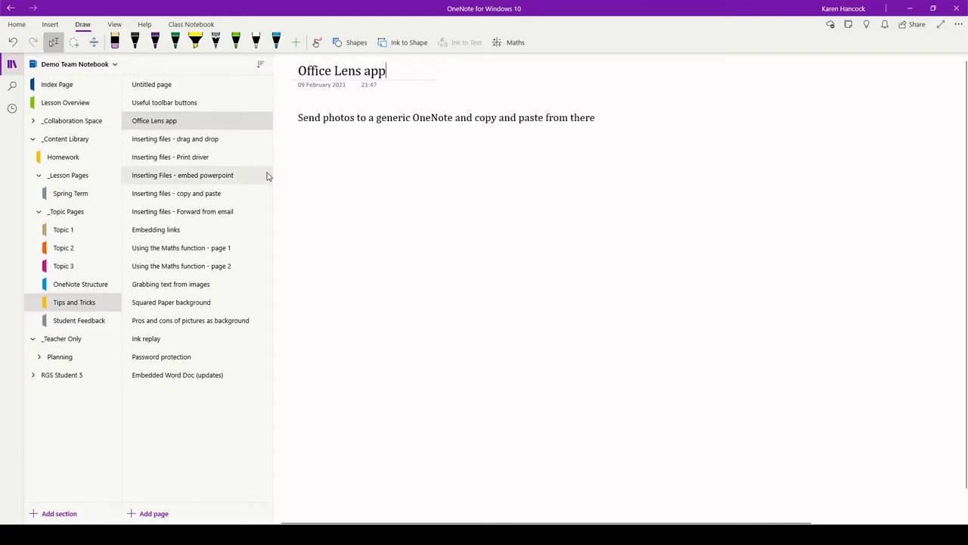
{"action": "left_click", "coordinate": [208, 145]}
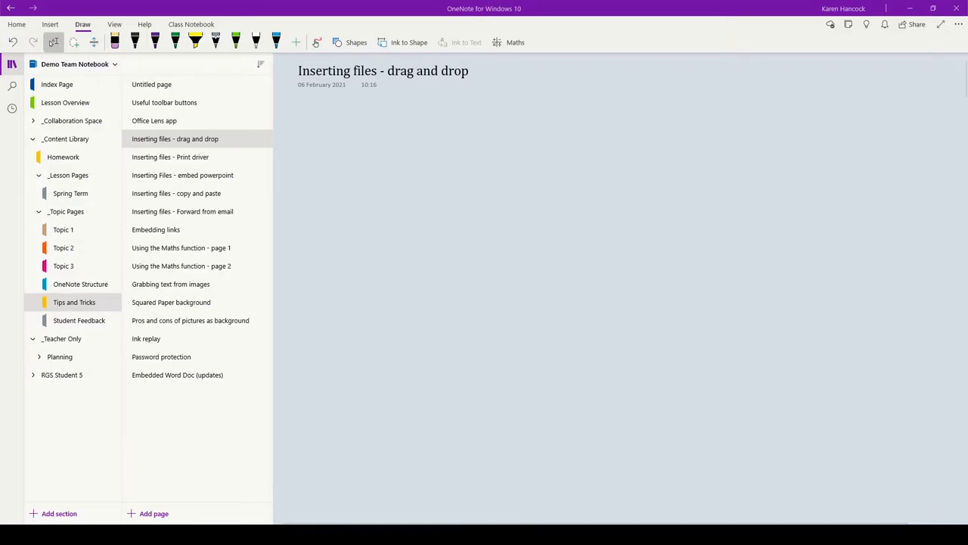
- Insert the Word file "1st Year Algebra Thoughts and Crosses" from the TMMaths folder into the page as a printout
{"action": "left_click_drag", "start_coordinate": [0, 186], "coordinate": [594, 201]}
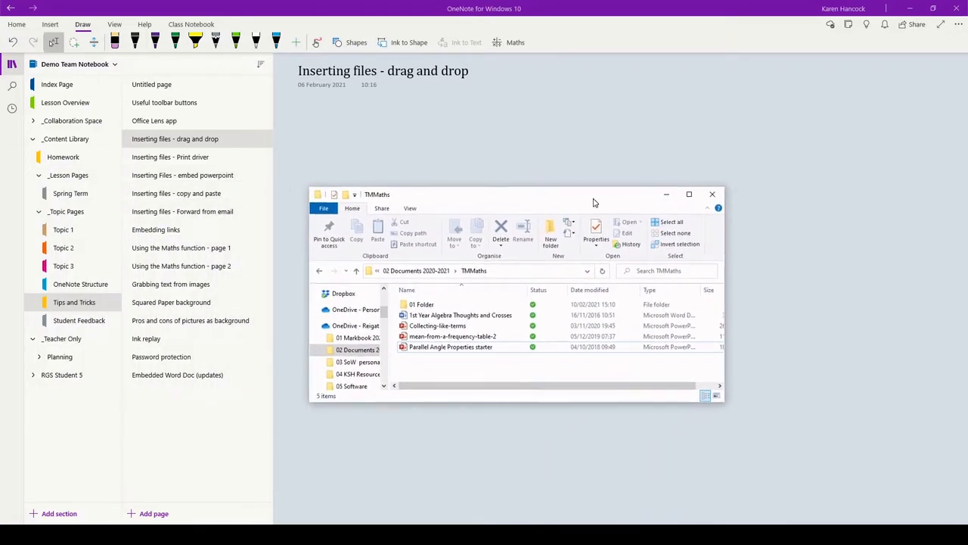
{"action": "left_click", "coordinate": [428, 317]}
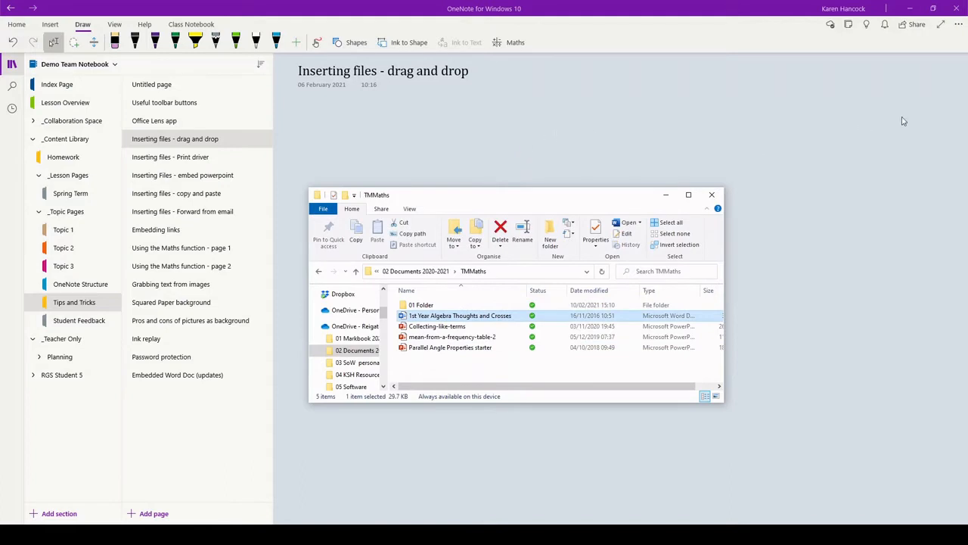
{"action": "left_click_drag", "start_coordinate": [605, 316], "coordinate": [669, 192]}
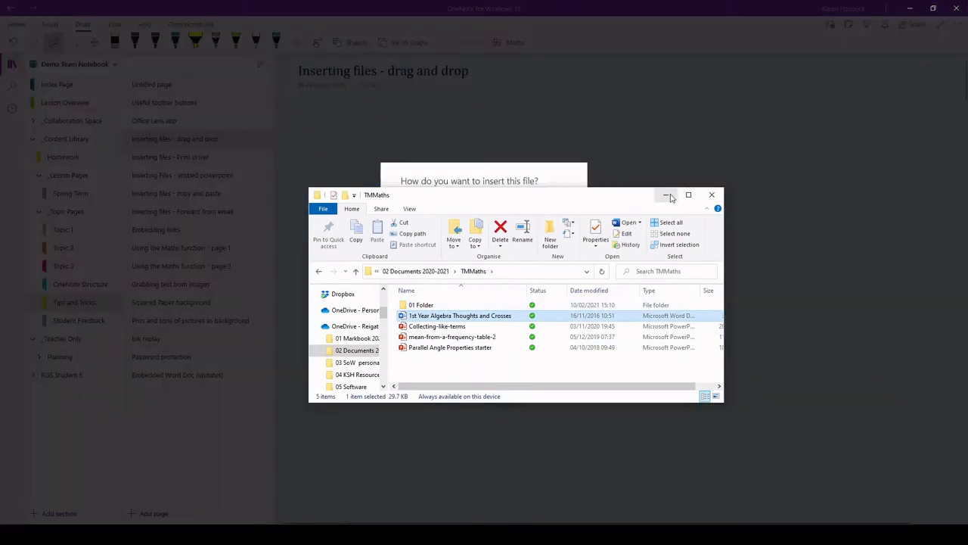
{"action": "left_click", "coordinate": [667, 194]}
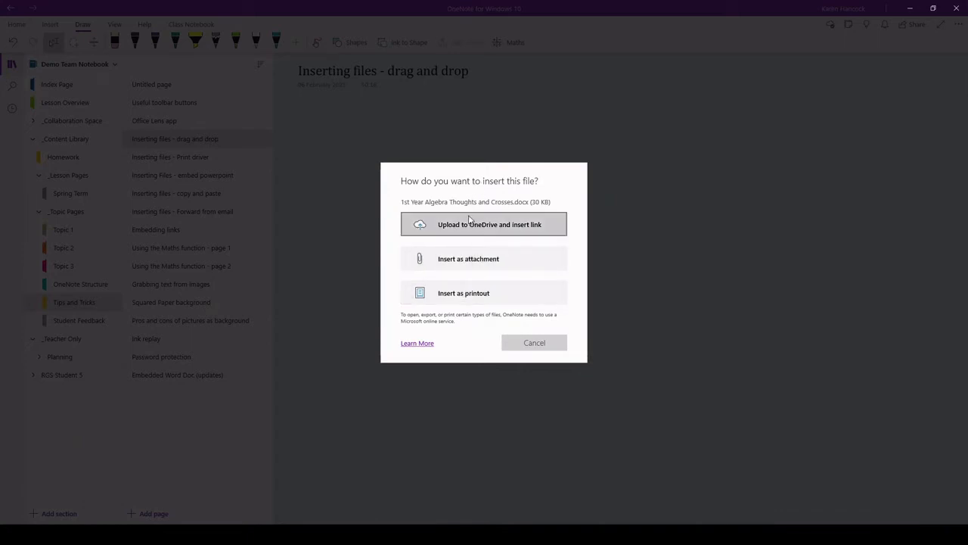
{"action": "left_click", "coordinate": [488, 295]}
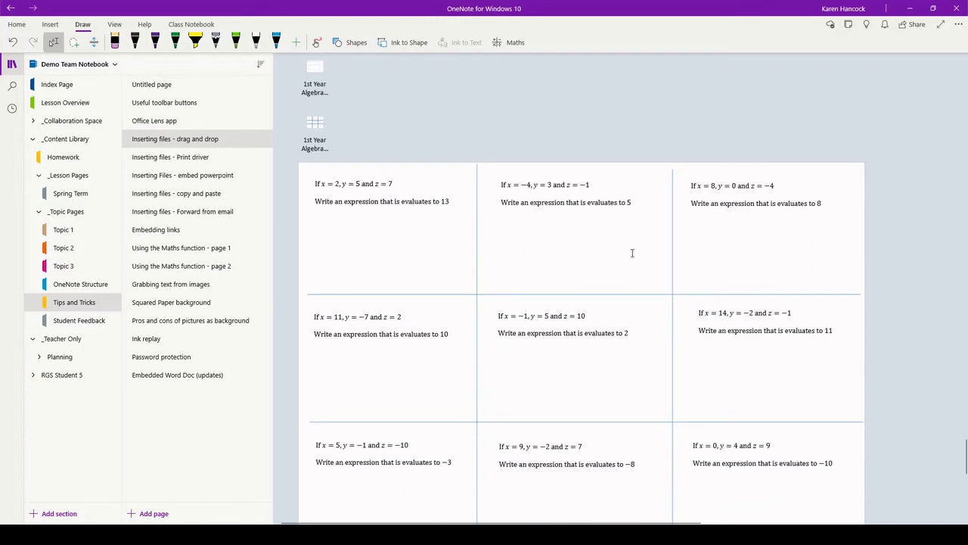
{"action": "scroll", "coordinate": [650, 249], "scroll_direction": "down", "scroll_amount": 2}
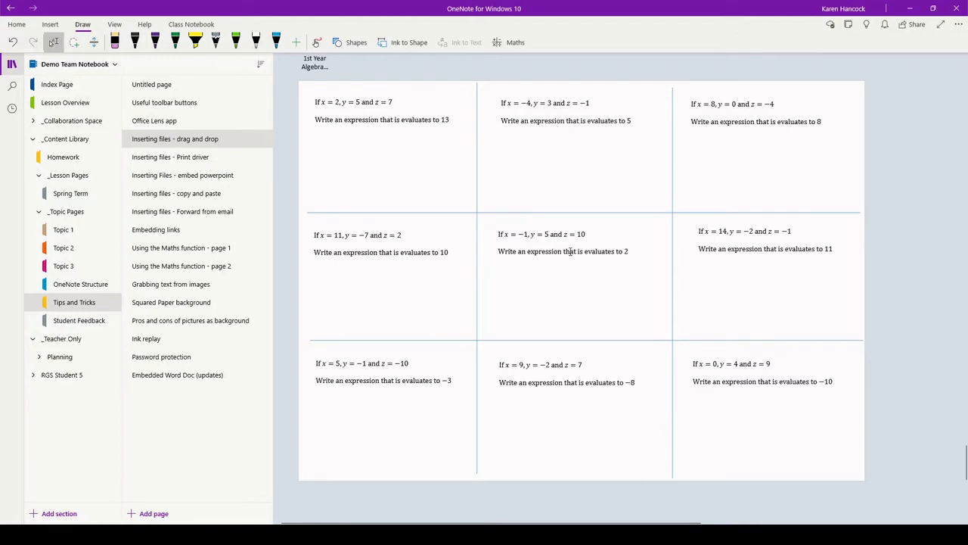
- Open the "Inserting files - Print driver" page, switch to the browser and print the MathsBot worksheet to OneNote for Windows 10
{"action": "left_click", "coordinate": [214, 162]}
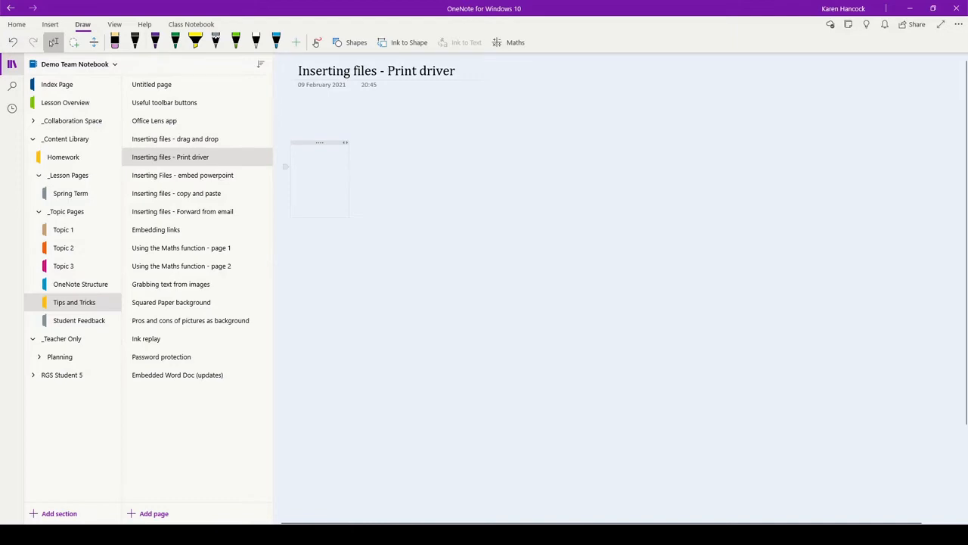
{"action": "key", "text": "alt+Tab"}
{"action": "left_click_drag", "start_coordinate": [277, 157], "coordinate": [403, 121]}
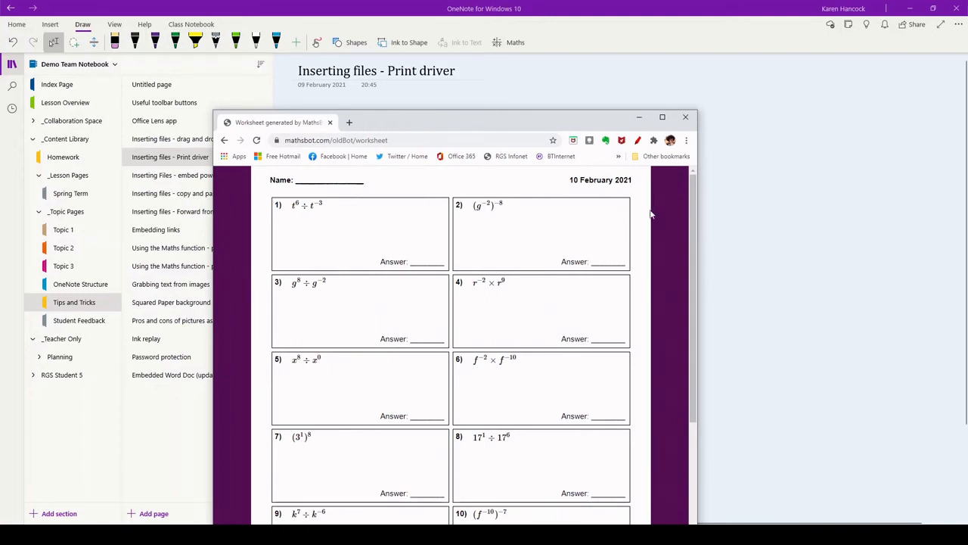
{"action": "left_click", "coordinate": [687, 143]}
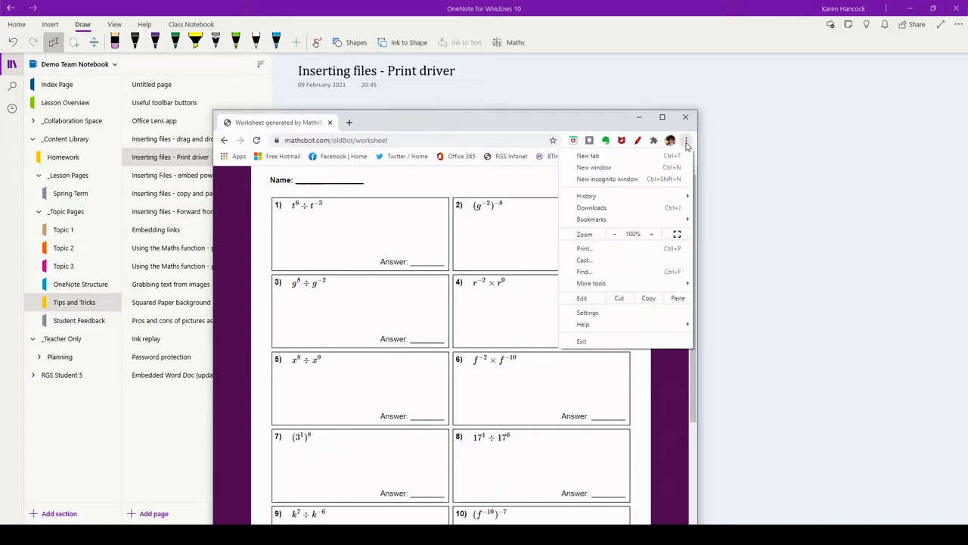
{"action": "left_click", "coordinate": [624, 253]}
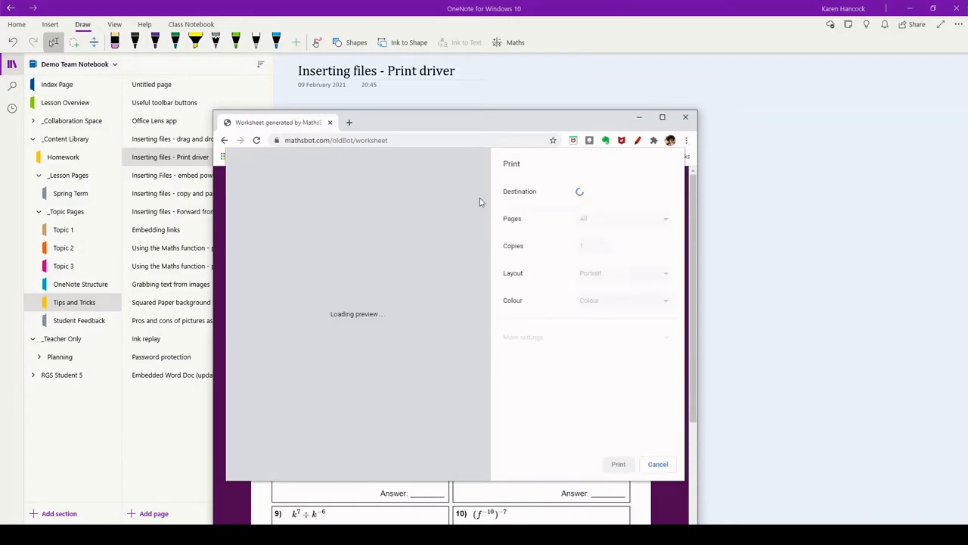
{"action": "left_click", "coordinate": [666, 195]}
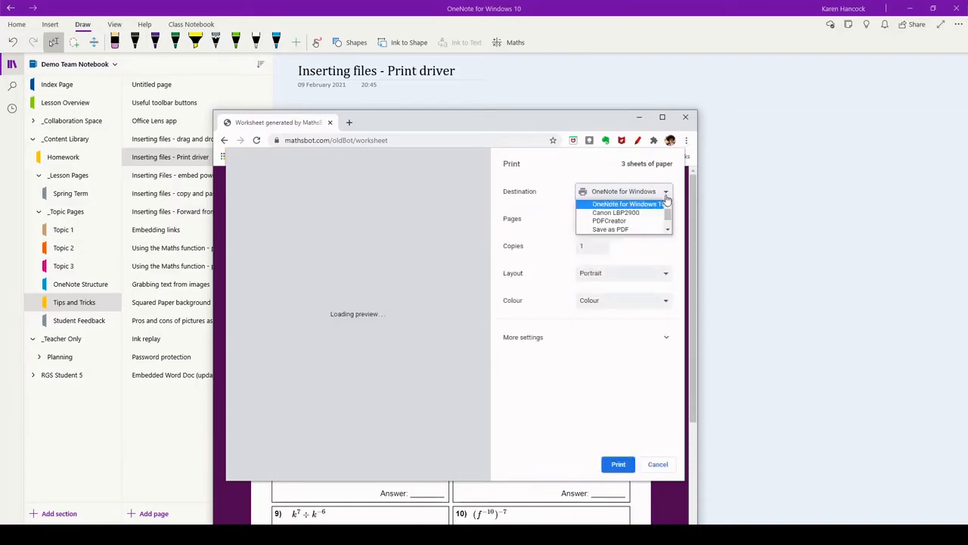
{"action": "left_click", "coordinate": [634, 203]}
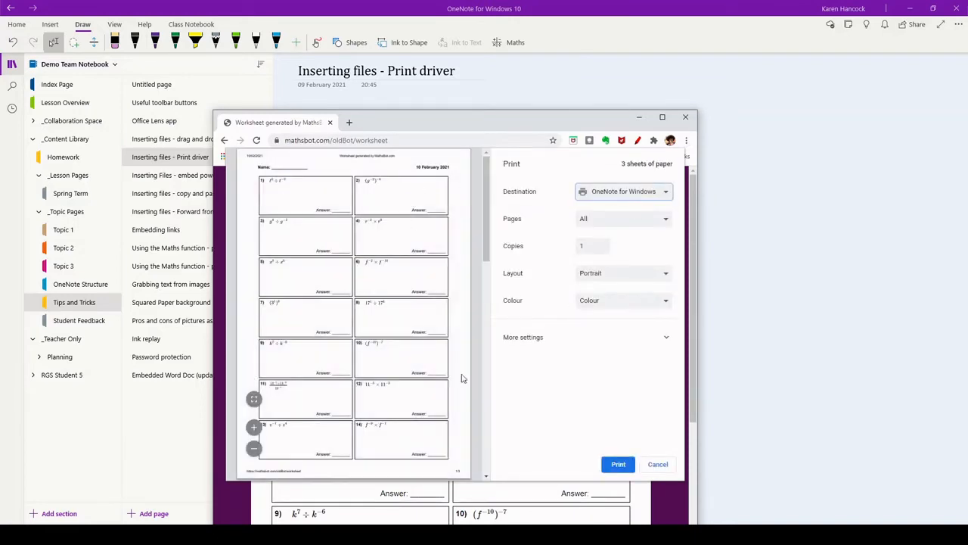
{"action": "left_click", "coordinate": [614, 465]}
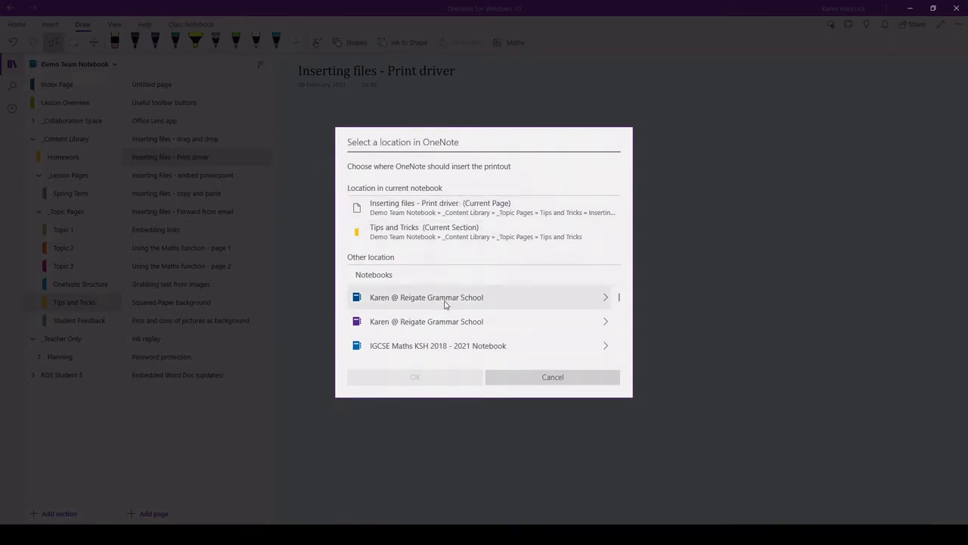
- Insert the worksheet printout on the current page, "Inserting files - Print driver", and look through its pages
{"action": "left_click", "coordinate": [441, 204]}
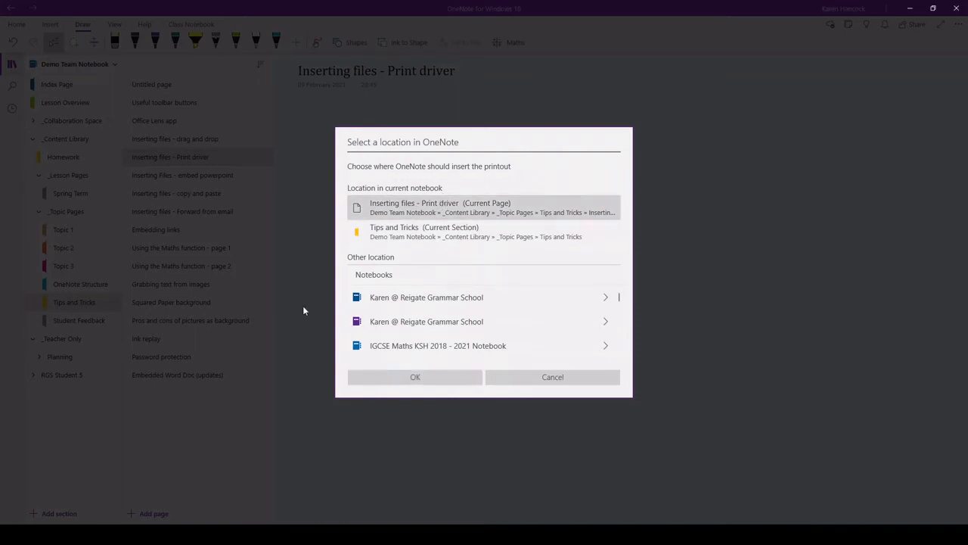
{"action": "left_click", "coordinate": [445, 378]}
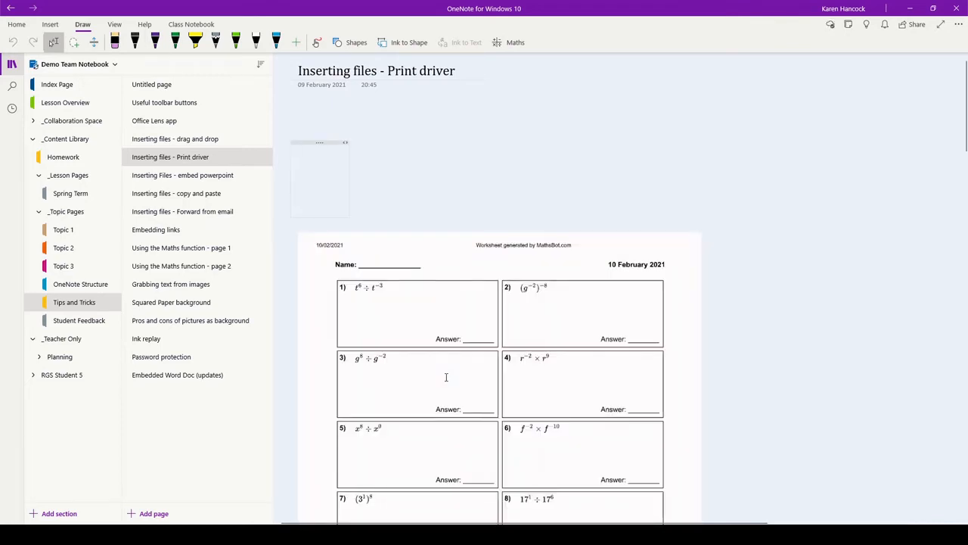
{"action": "scroll", "coordinate": [726, 250], "scroll_direction": "down", "scroll_amount": 8}
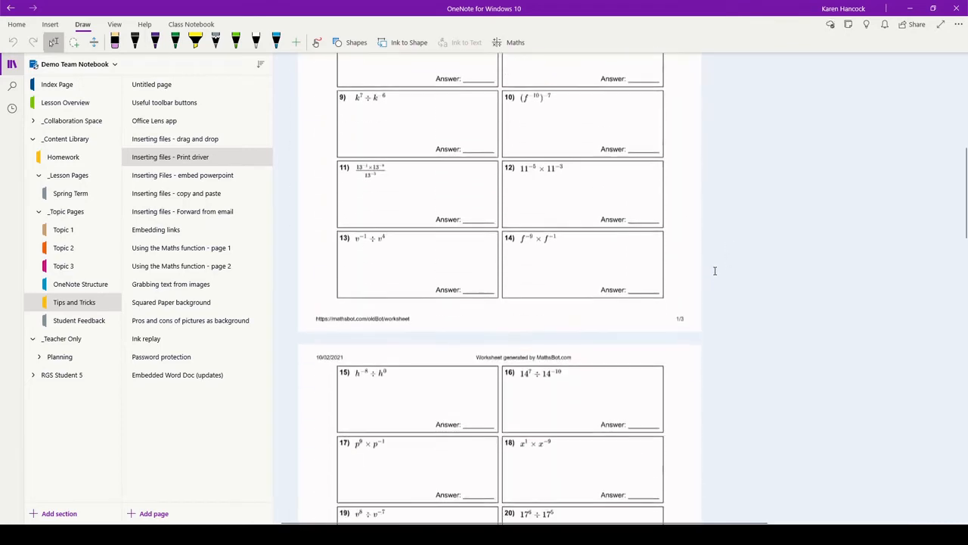
{"action": "scroll", "coordinate": [703, 273], "scroll_direction": "down", "scroll_amount": 10}
{"action": "scroll", "coordinate": [880, 293], "scroll_direction": "up", "scroll_amount": 1}
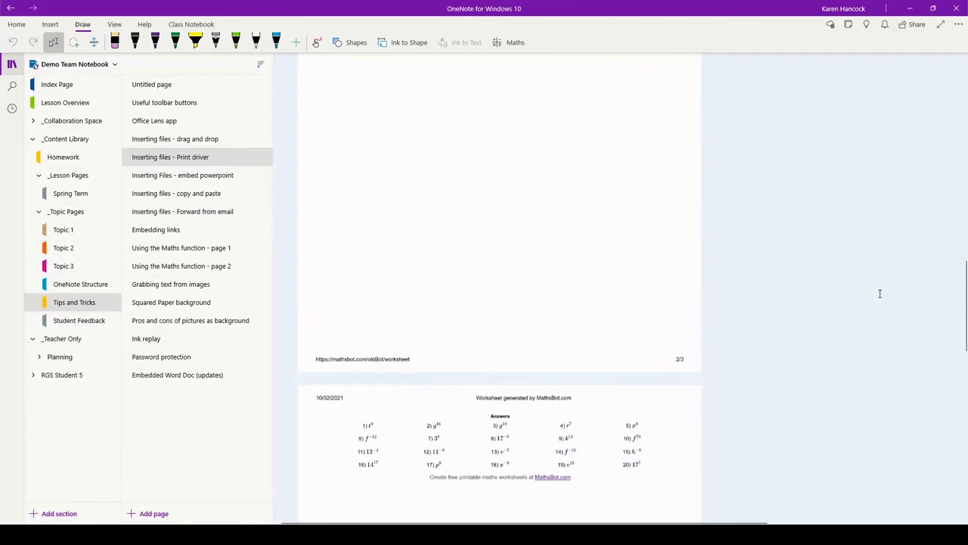
{"action": "scroll", "coordinate": [497, 270], "scroll_direction": "up", "scroll_amount": 5}
{"action": "scroll", "coordinate": [789, 283], "scroll_direction": "up", "scroll_amount": 10}
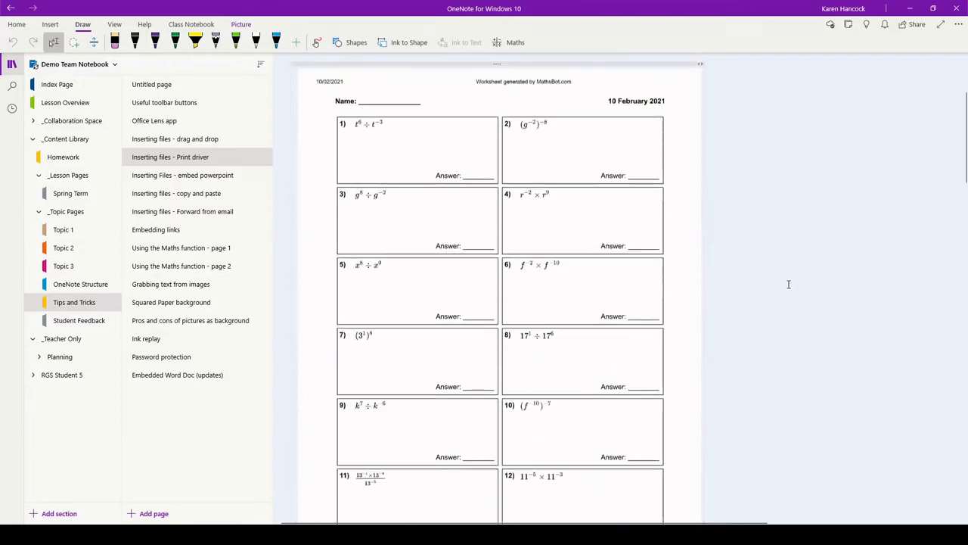
- Open the "Inserting Files - embed powerpoint" page and insert the "Collecting-like-terms" presentation from the TMMaths folder as a link uploaded to OneDrive
{"action": "left_click", "coordinate": [222, 176]}
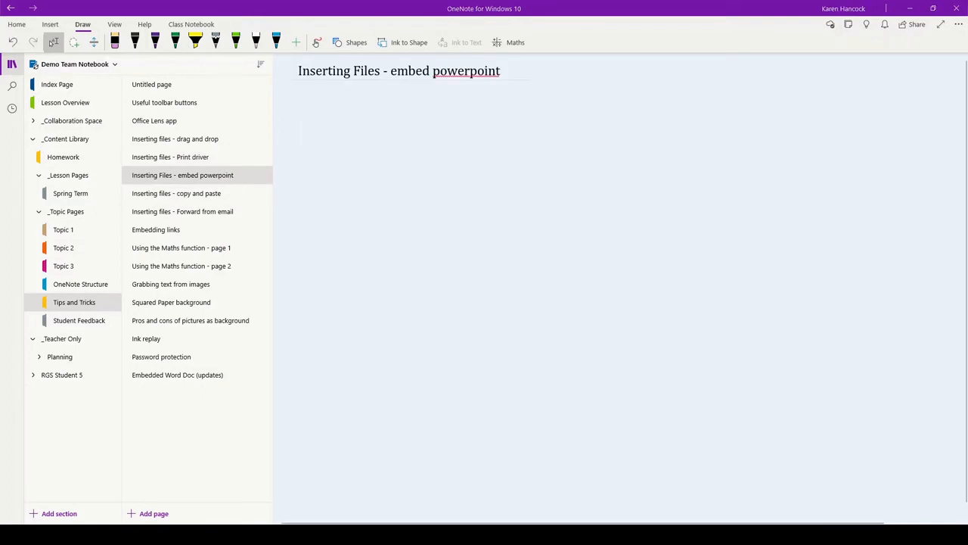
{"action": "key", "text": "alt+Tab"}
{"action": "left_click_drag", "start_coordinate": [371, 265], "coordinate": [389, 283]}
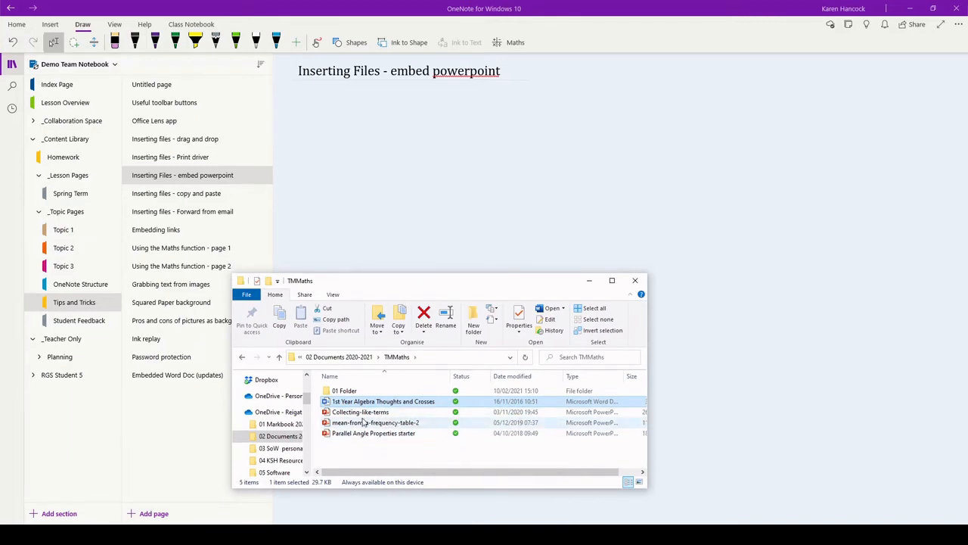
{"action": "left_click_drag", "start_coordinate": [373, 414], "coordinate": [562, 183]}
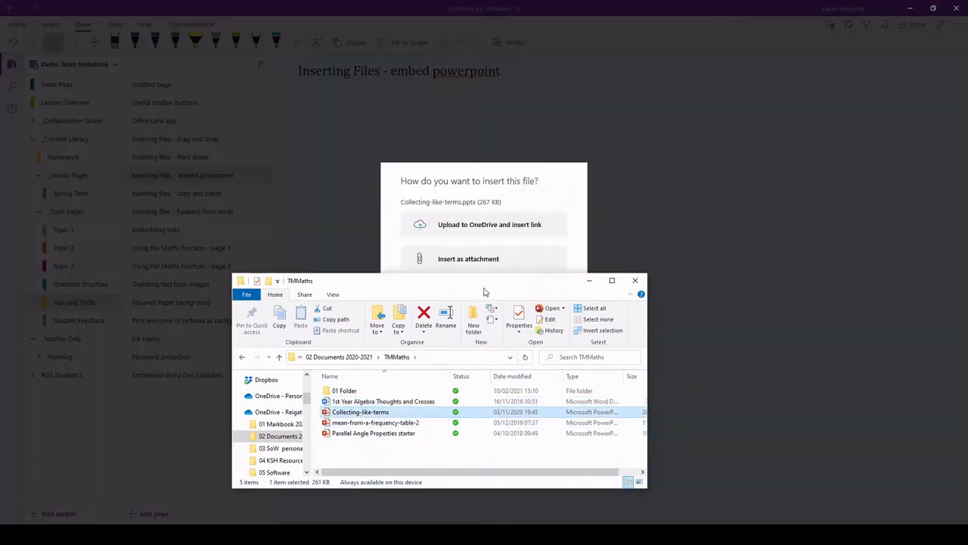
{"action": "left_click", "coordinate": [507, 230]}
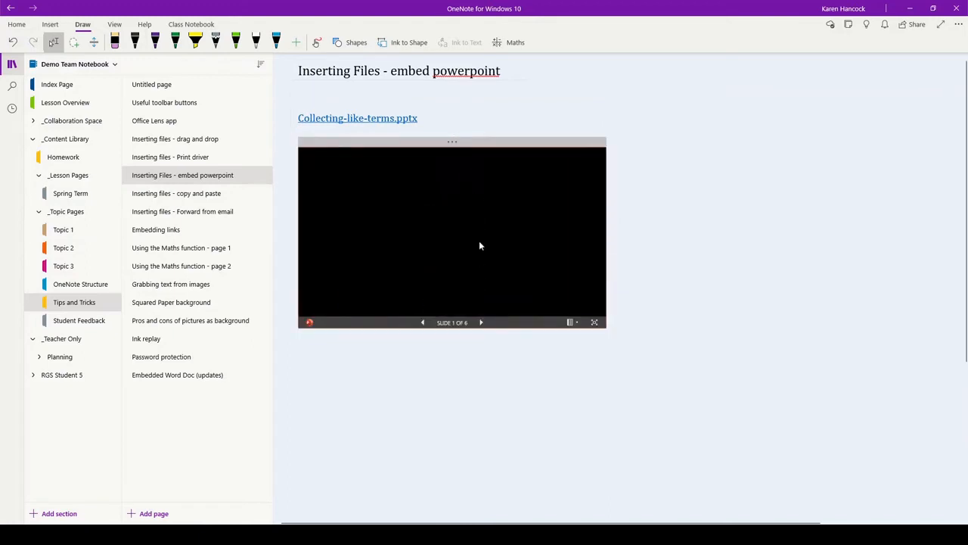
- Advance the embedded presentation to slide 4 and enlarge its frame to fill most of the page width
{"action": "left_click", "coordinate": [477, 250]}
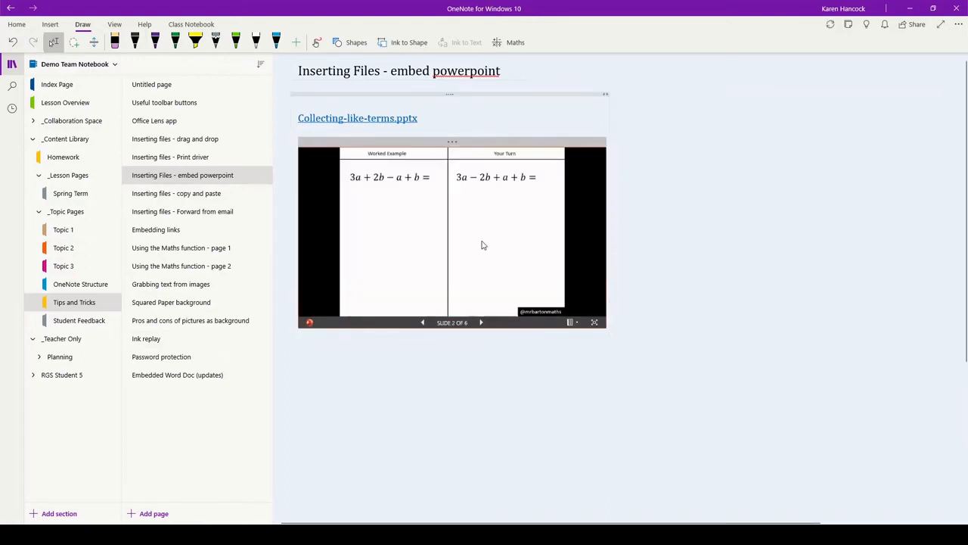
{"action": "left_click", "coordinate": [482, 244]}
{"action": "left_click", "coordinate": [481, 244]}
{"action": "left_click", "coordinate": [556, 140]}
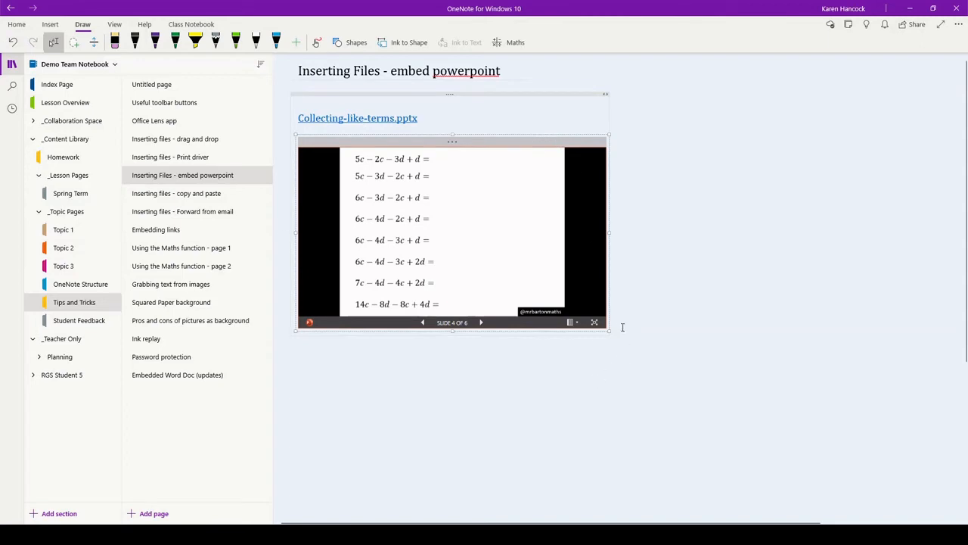
{"action": "left_click_drag", "start_coordinate": [611, 331], "coordinate": [713, 461]}
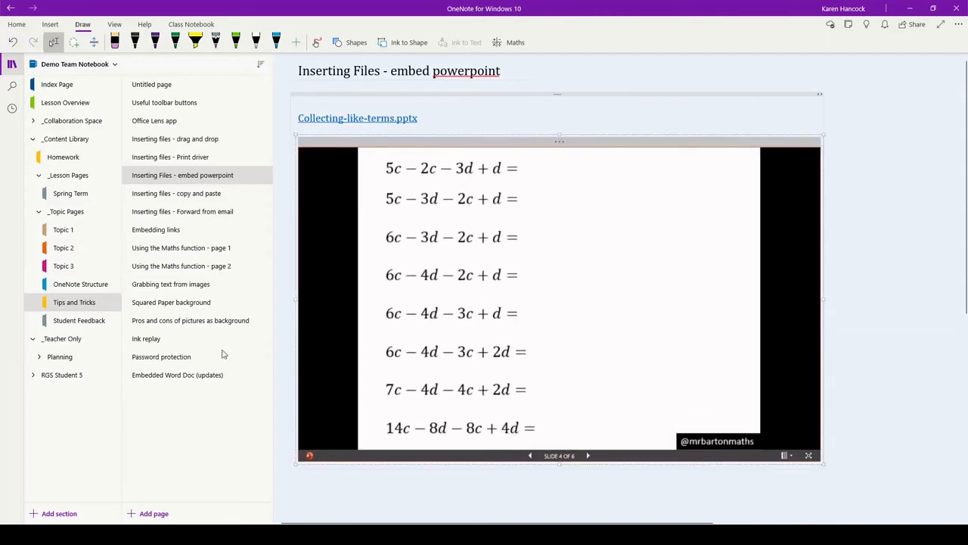
{"action": "key", "text": "Escape"}
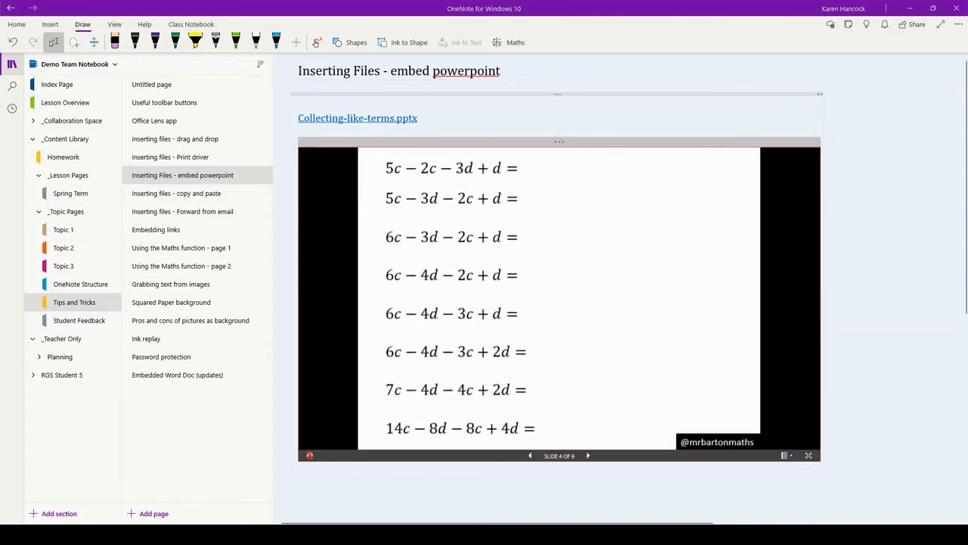
- Copy slide 2 of the mean-from-a-frequency-table presentation onto the "Inserting files - copy and paste" page and enlarge the pasted picture
{"action": "left_click", "coordinate": [201, 198]}
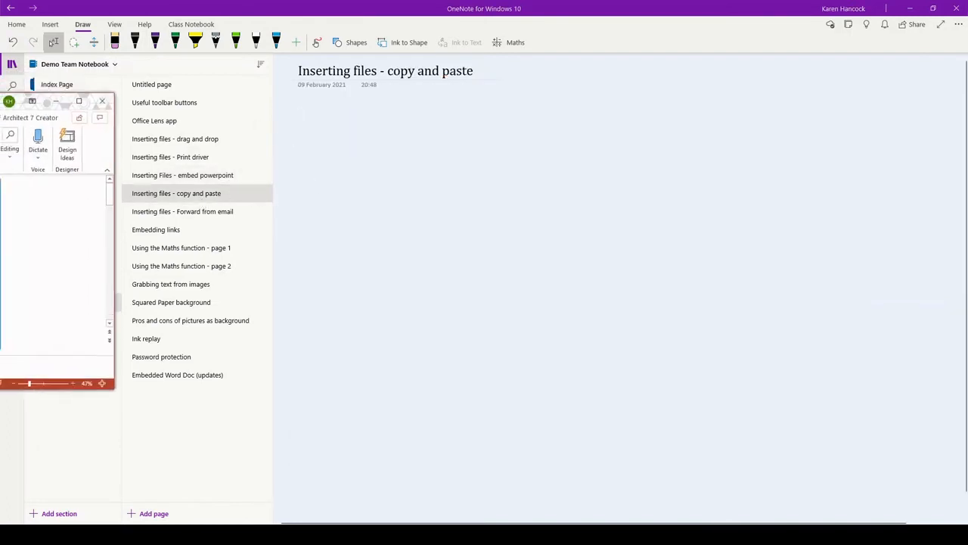
{"action": "left_click_drag", "start_coordinate": [0, 101], "coordinate": [625, 184]}
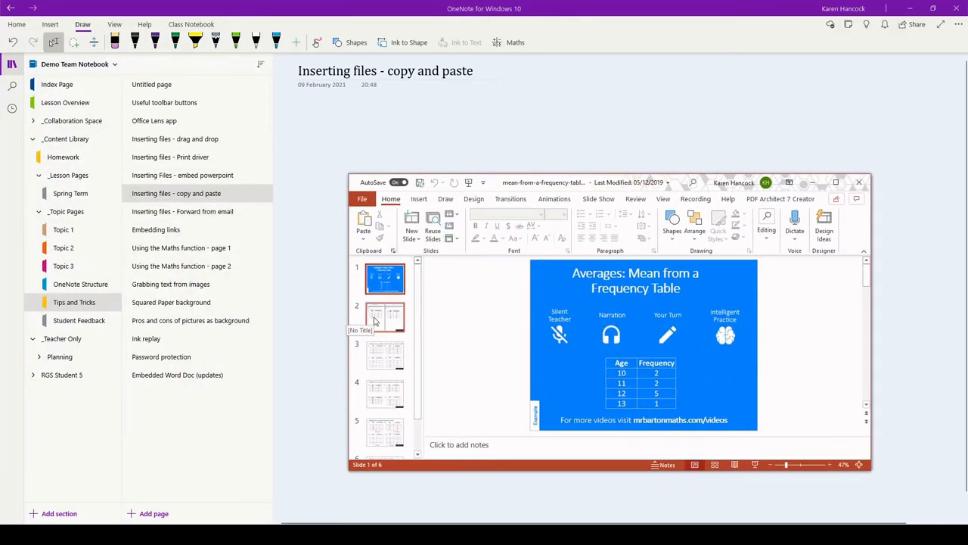
{"action": "left_click", "coordinate": [376, 322]}
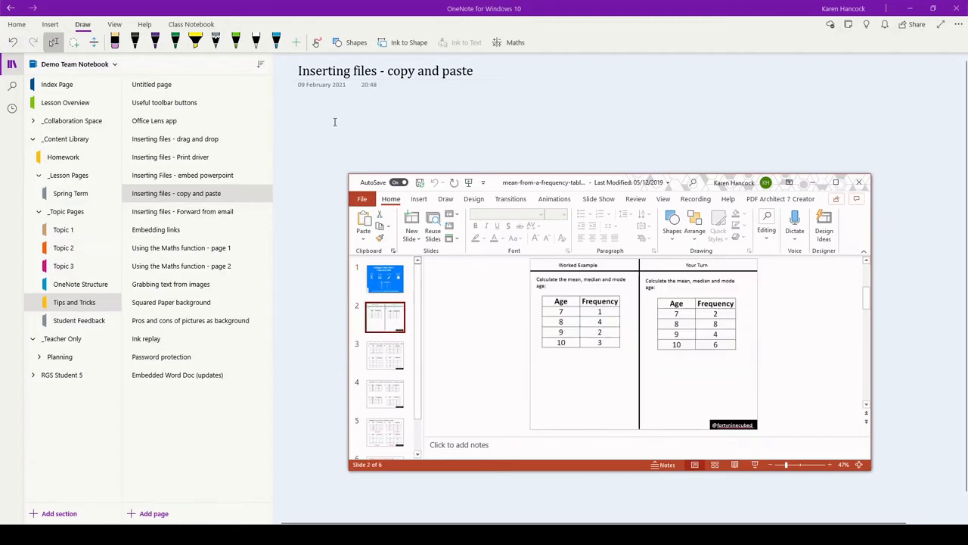
{"action": "left_click", "coordinate": [330, 124]}
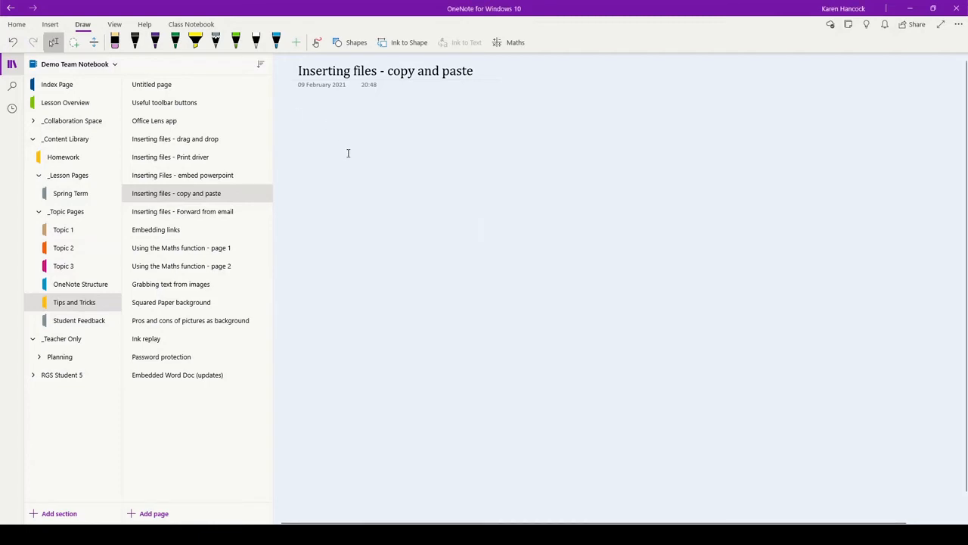
{"action": "key", "text": "ctrl+v"}
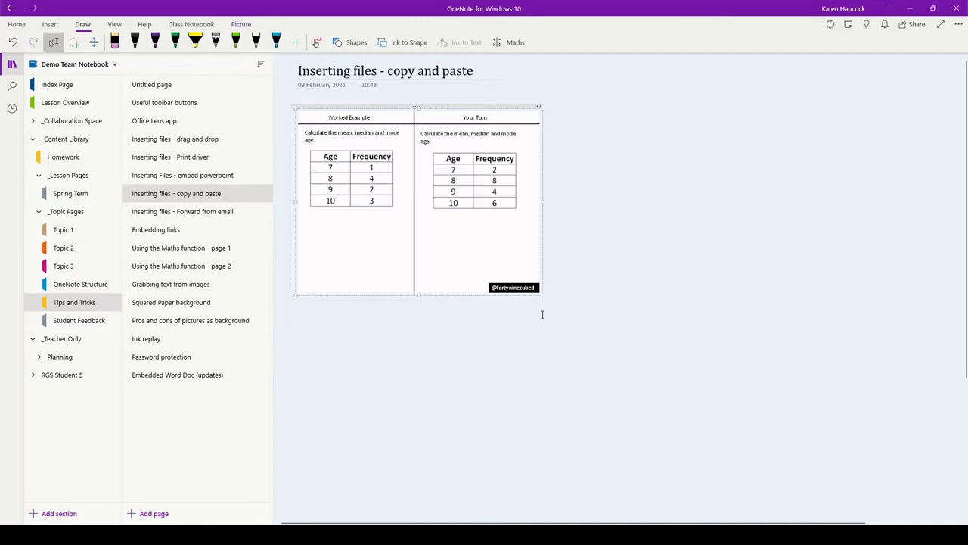
{"action": "left_click_drag", "start_coordinate": [542, 296], "coordinate": [752, 454]}
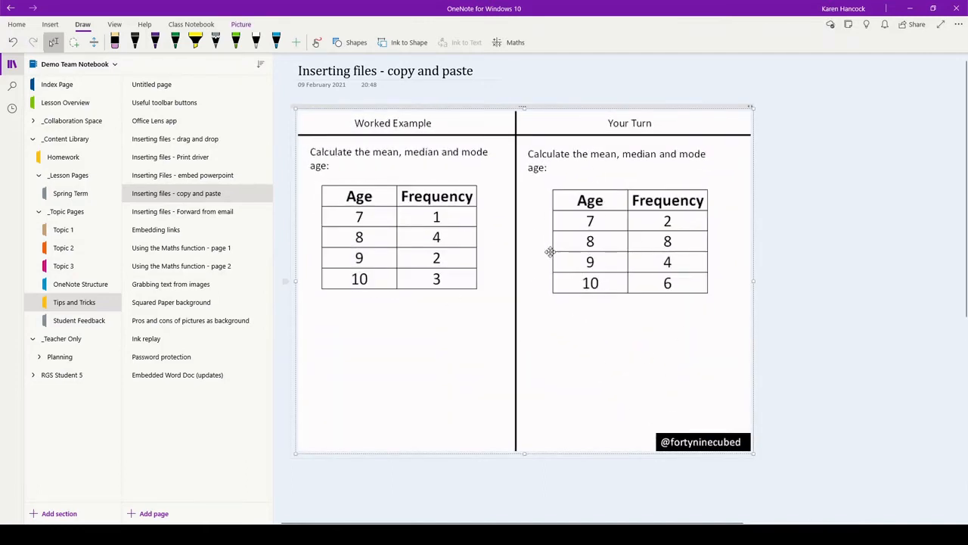
- Look at the "Inserting files - Forward from email" page and open "Using the Maths function - page 1"
{"action": "left_click", "coordinate": [223, 217]}
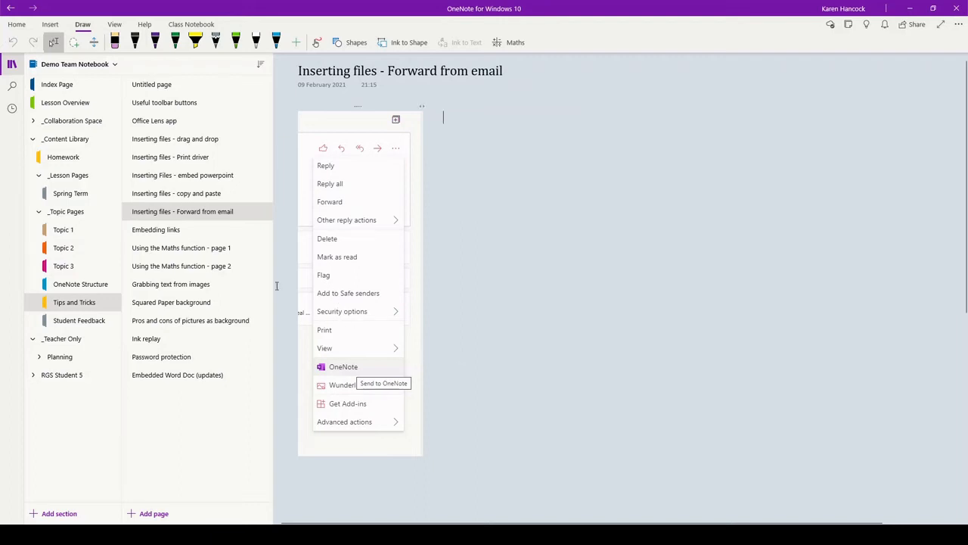
{"action": "left_click", "coordinate": [214, 254]}
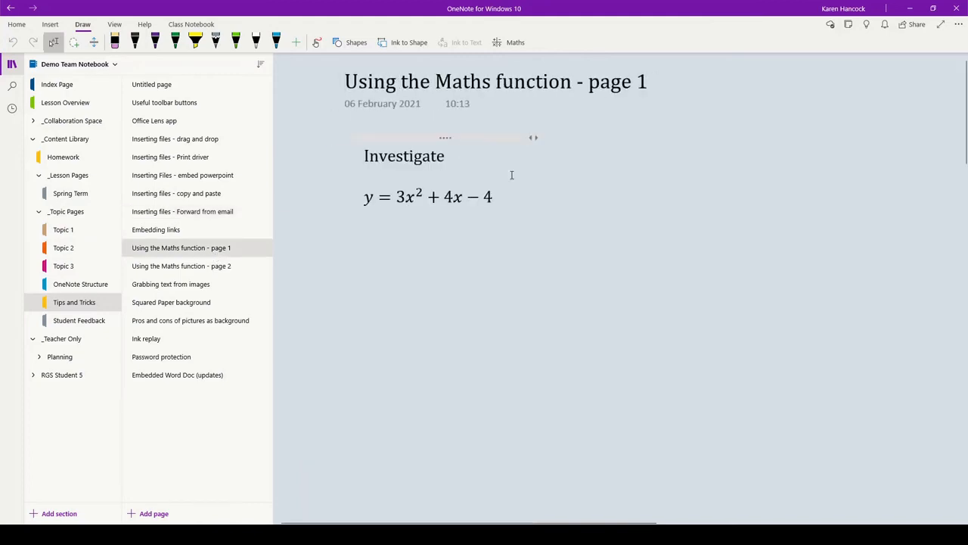
- Graph the equation y = 3x² + 4x − 4 in 2D with the Maths function
{"action": "left_click_drag", "start_coordinate": [500, 197], "coordinate": [363, 198]}
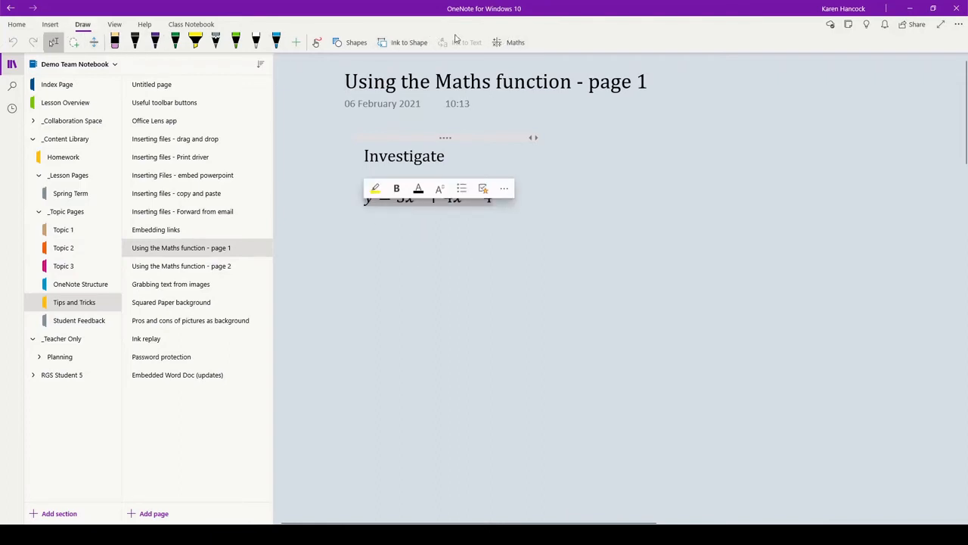
{"action": "left_click", "coordinate": [508, 42]}
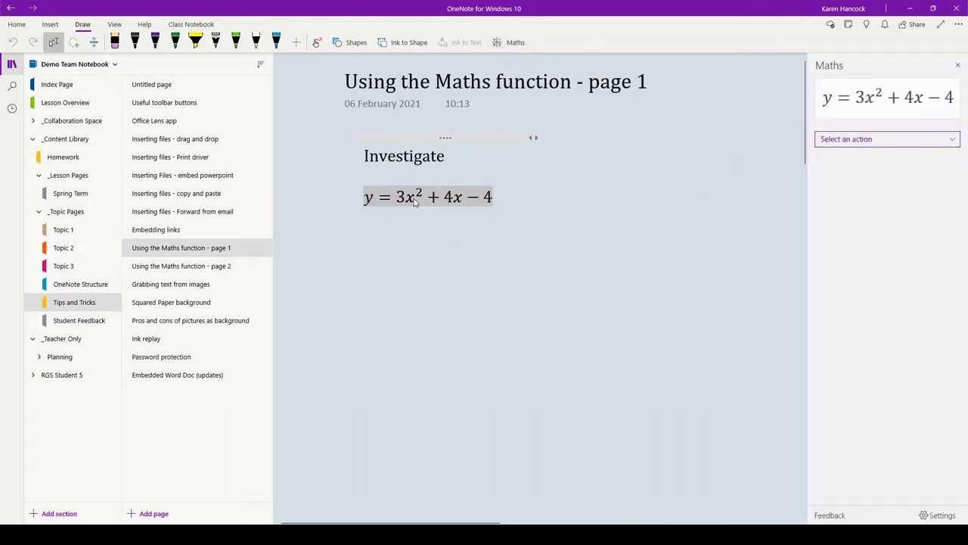
{"action": "left_click", "coordinate": [937, 143]}
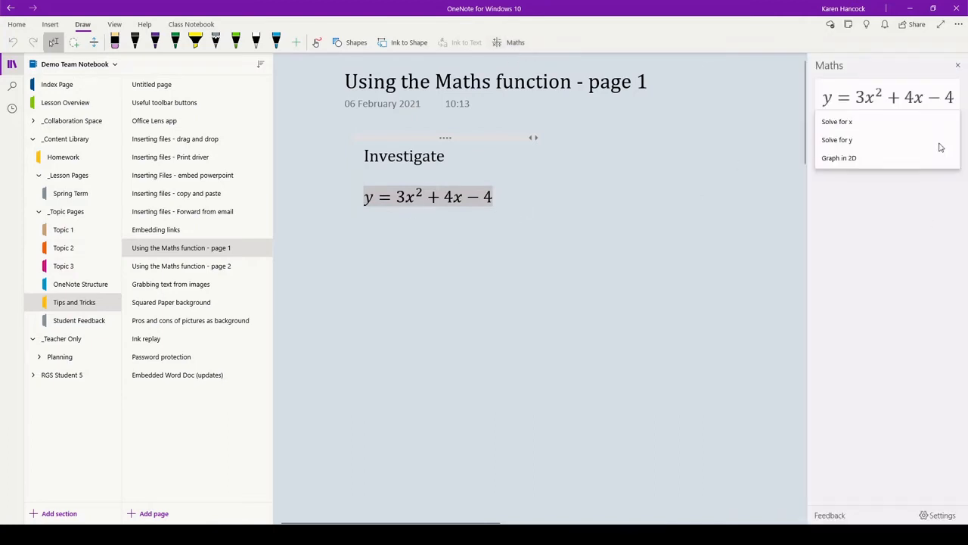
{"action": "left_click", "coordinate": [858, 160]}
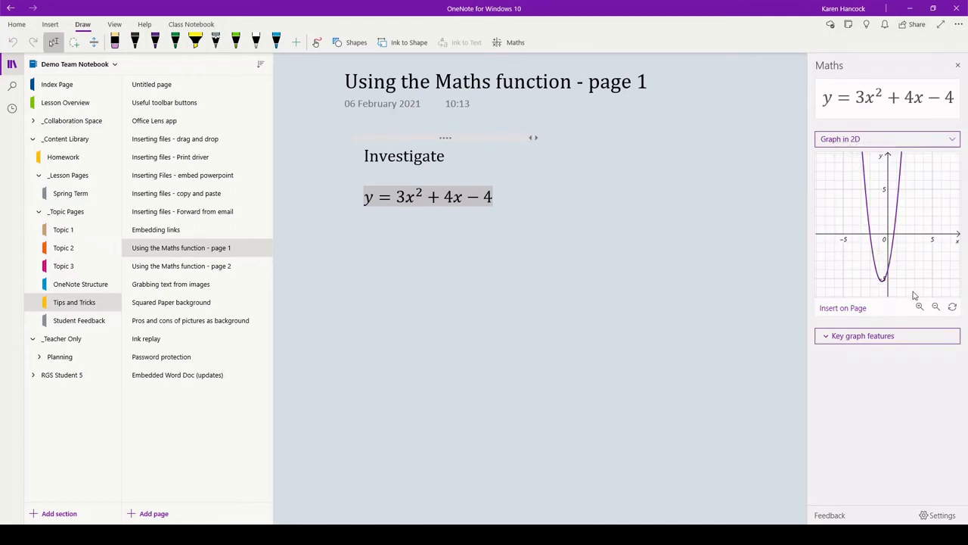
- Show all key graph features on the quadratic's graph and insert the graph on the page
{"action": "left_click", "coordinate": [868, 341]}
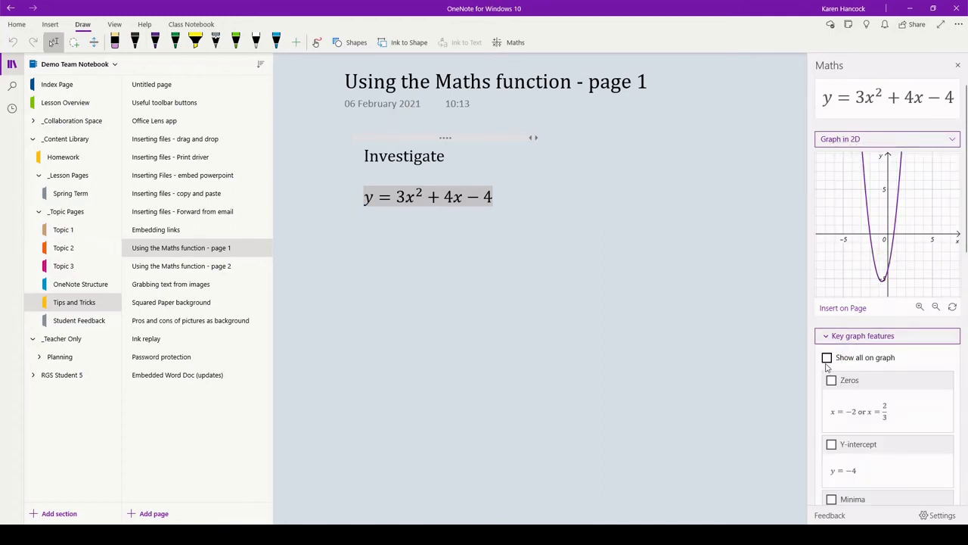
{"action": "left_click", "coordinate": [827, 357]}
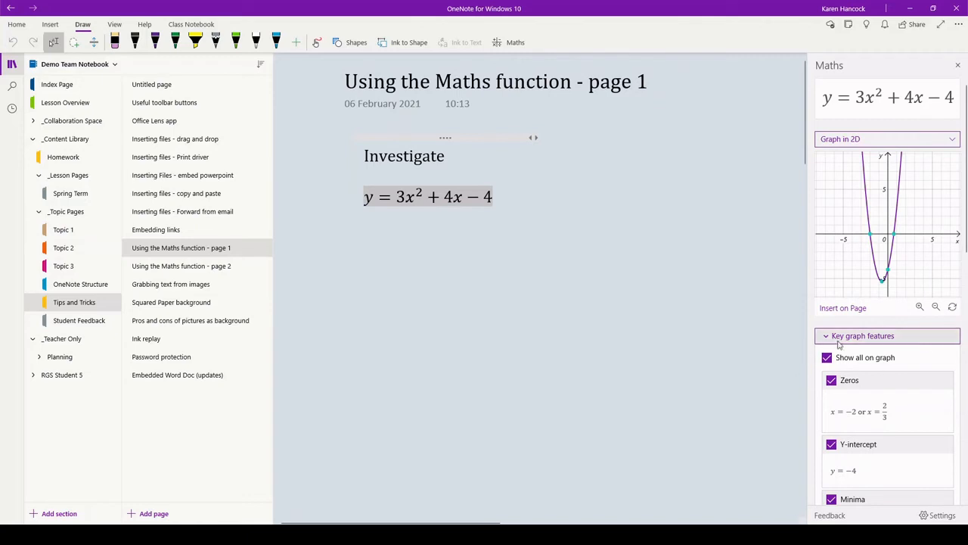
{"action": "left_click", "coordinate": [837, 308]}
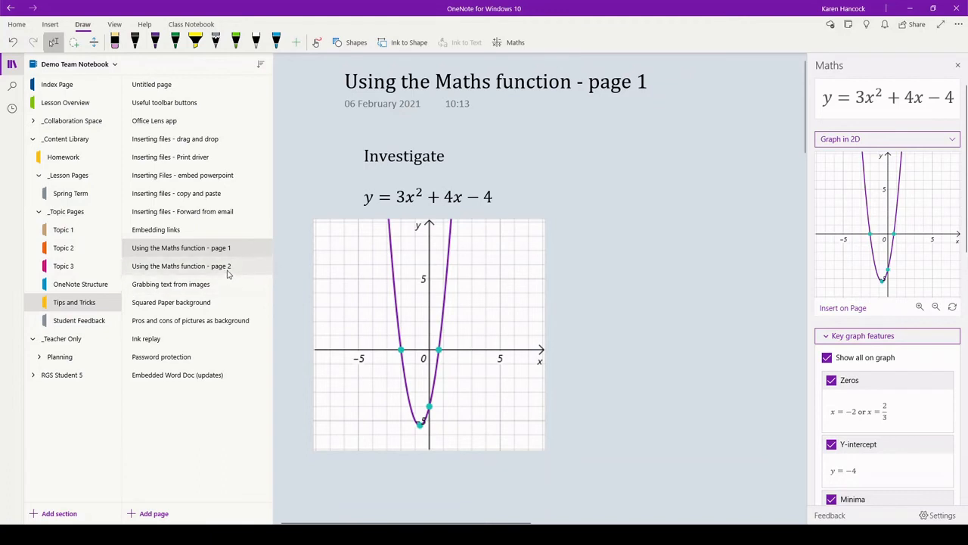
- Open "Using the Maths function - page 2" and solve the equation 5x − 2 = 3x + 1 for x with the Maths function
{"action": "left_click", "coordinate": [226, 269]}
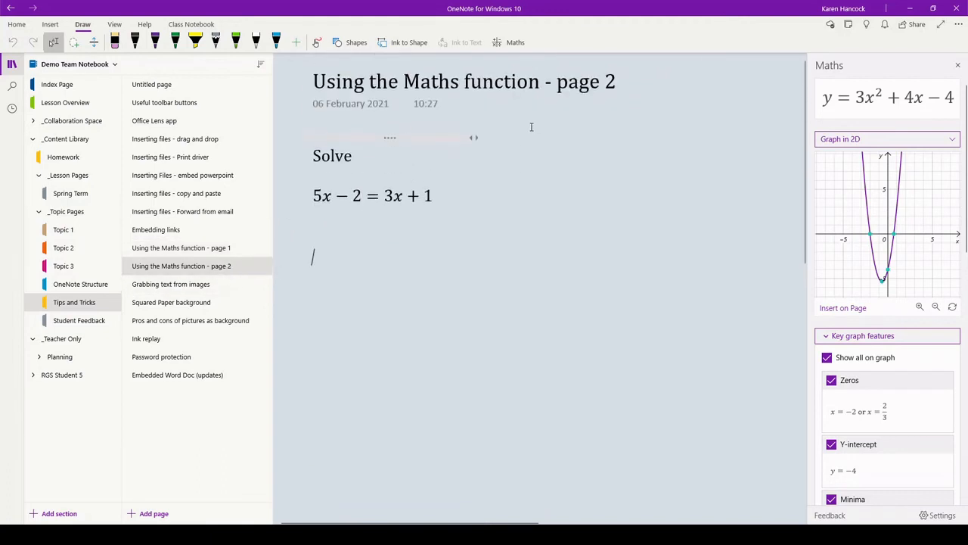
{"action": "left_click", "coordinate": [957, 65]}
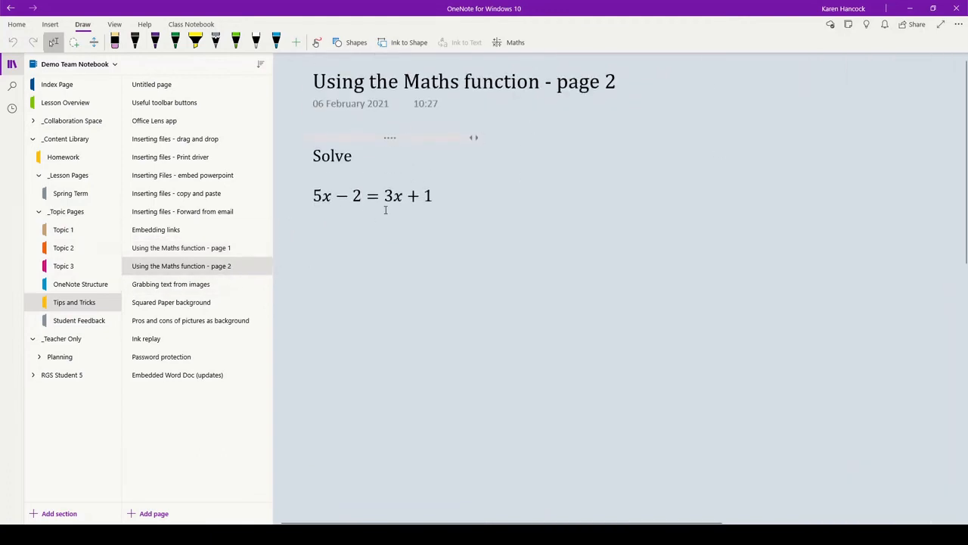
{"action": "left_click_drag", "start_coordinate": [443, 196], "coordinate": [302, 196]}
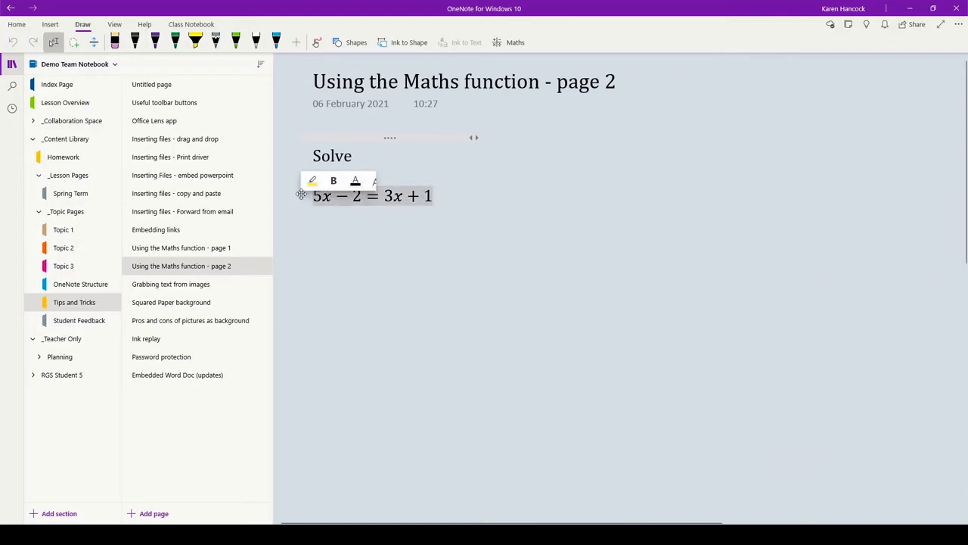
{"action": "left_click", "coordinate": [514, 45]}
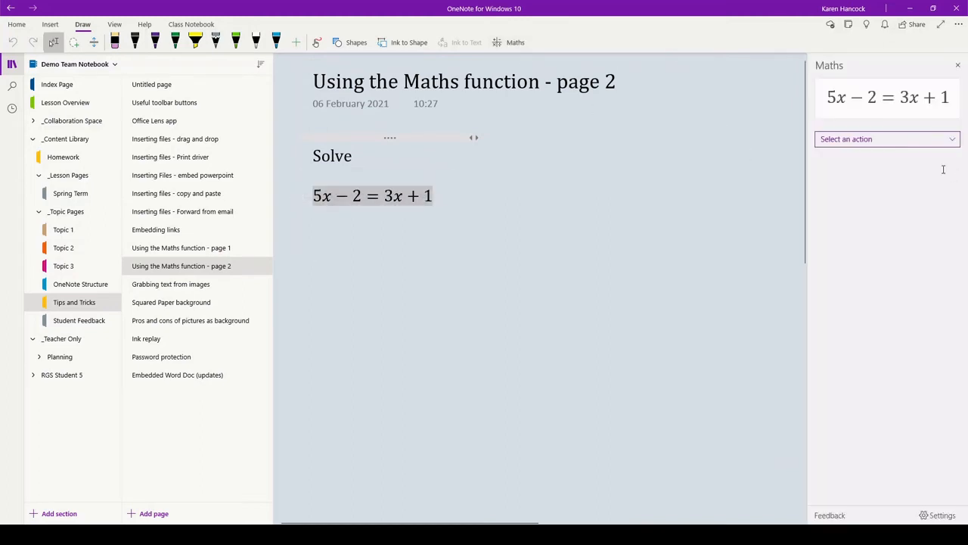
{"action": "left_click", "coordinate": [885, 139]}
{"action": "left_click", "coordinate": [849, 123]}
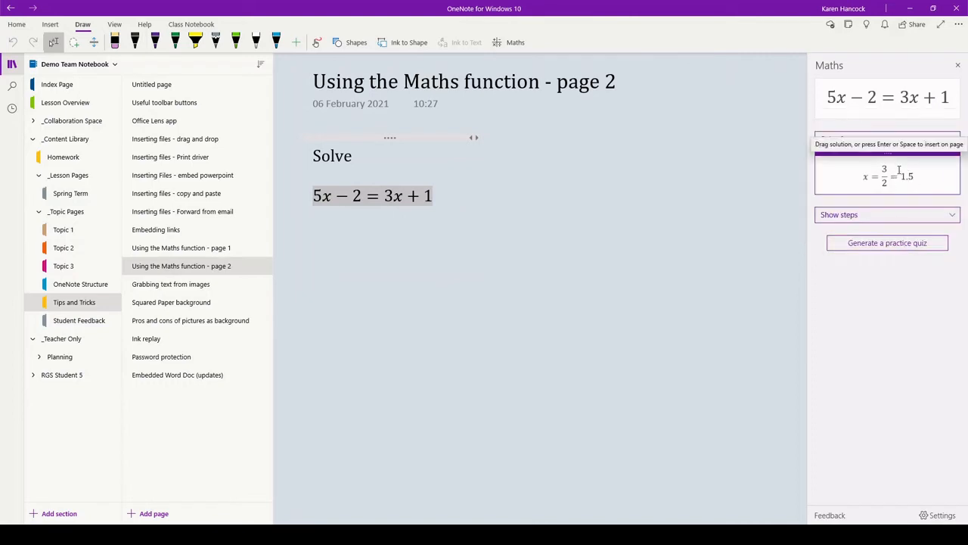
- Show the steps for solving the linear equation and insert them on the page below the equation
{"action": "left_click", "coordinate": [889, 217]}
{"action": "left_click", "coordinate": [882, 222]}
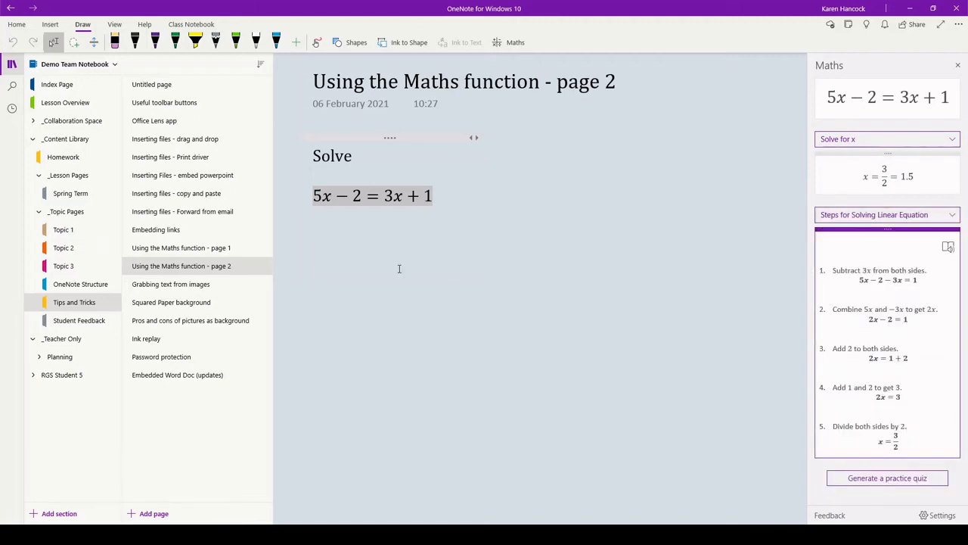
{"action": "left_click_drag", "start_coordinate": [400, 269], "coordinate": [350, 255]}
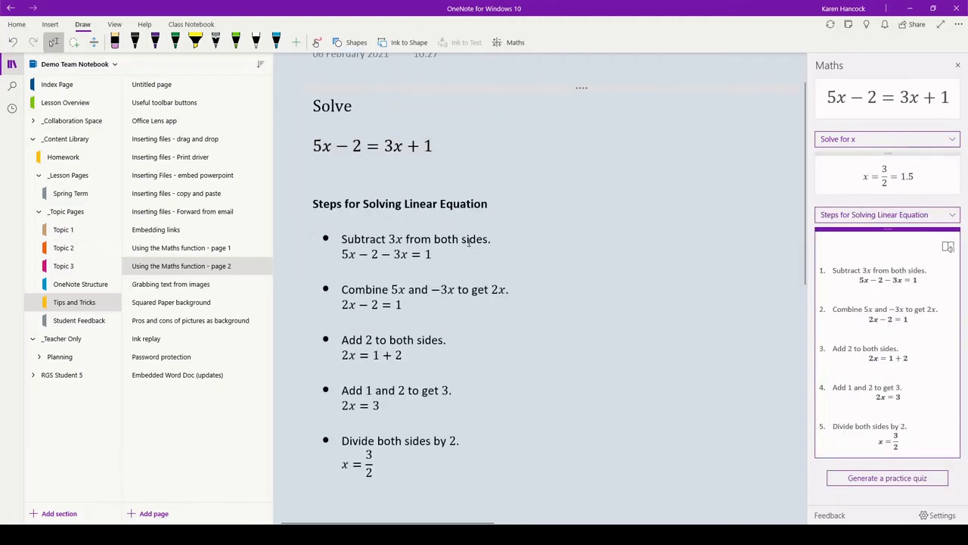
- Examine the options for turning Maths features on or off for students in the notebook, leaving without applying changes
{"action": "left_click", "coordinate": [528, 44]}
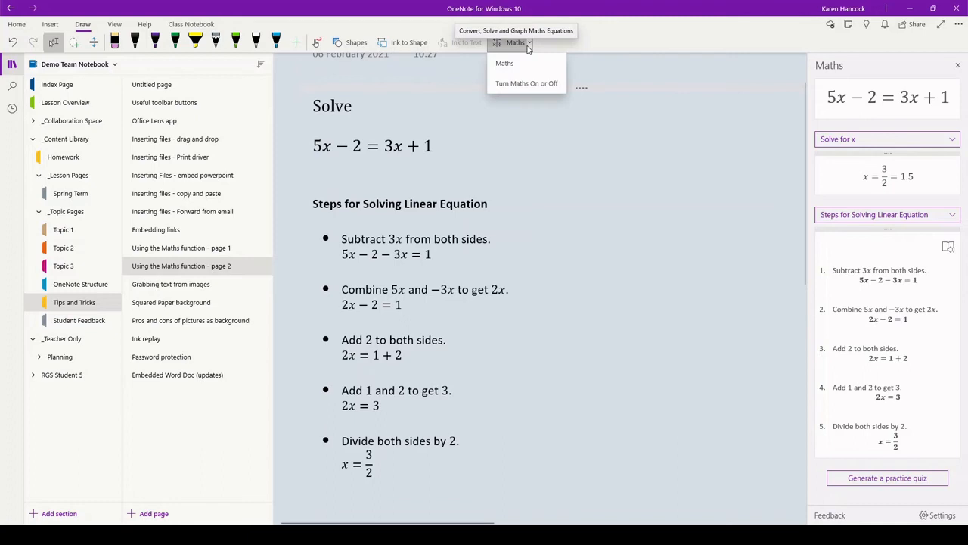
{"action": "left_click", "coordinate": [521, 86]}
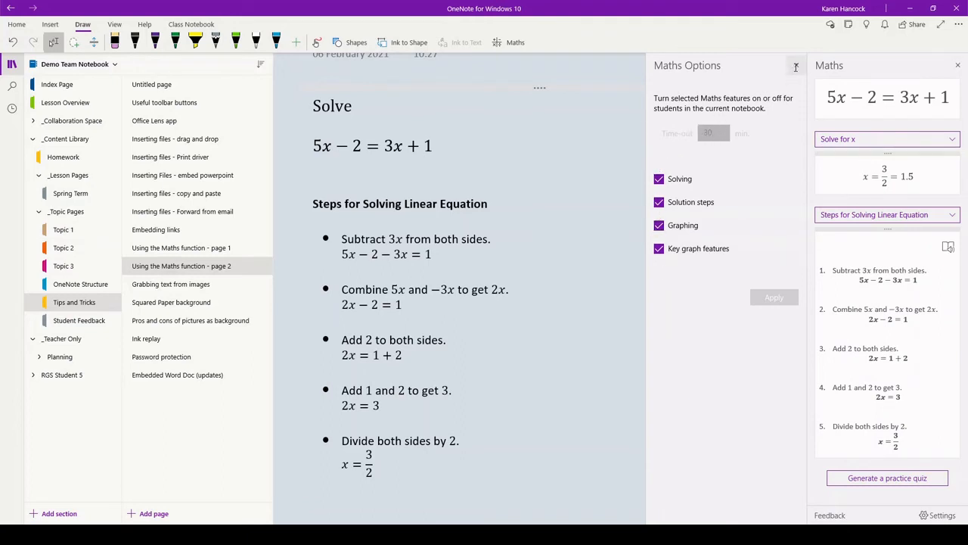
{"action": "left_click", "coordinate": [796, 68]}
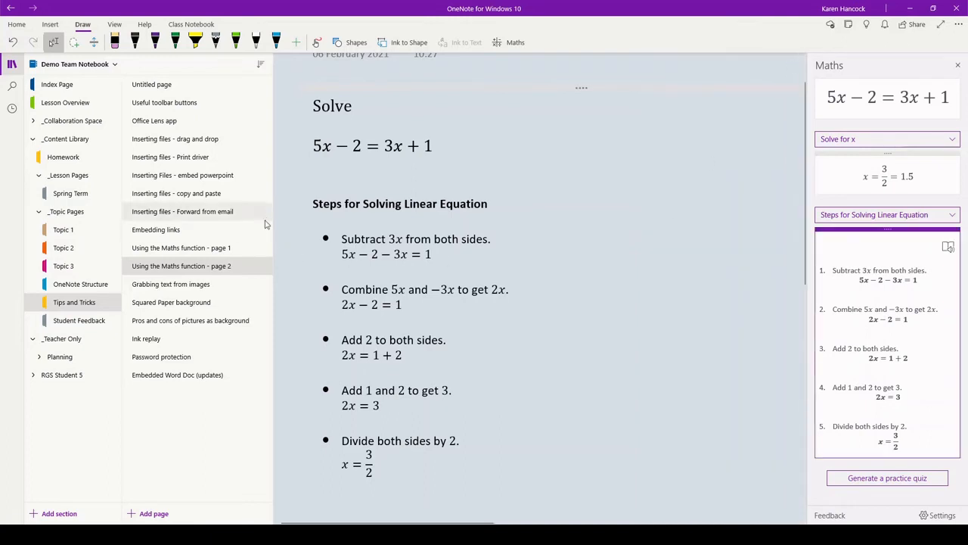
- Open the "Squared Paper background" page with the Maths pane closed and set the page colour to light blue
{"action": "left_click", "coordinate": [203, 306]}
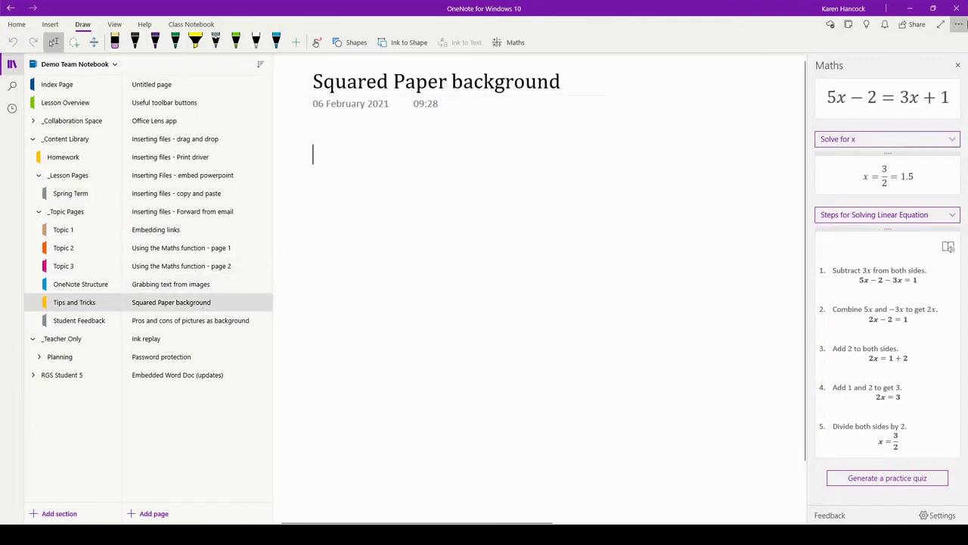
{"action": "left_click", "coordinate": [958, 66]}
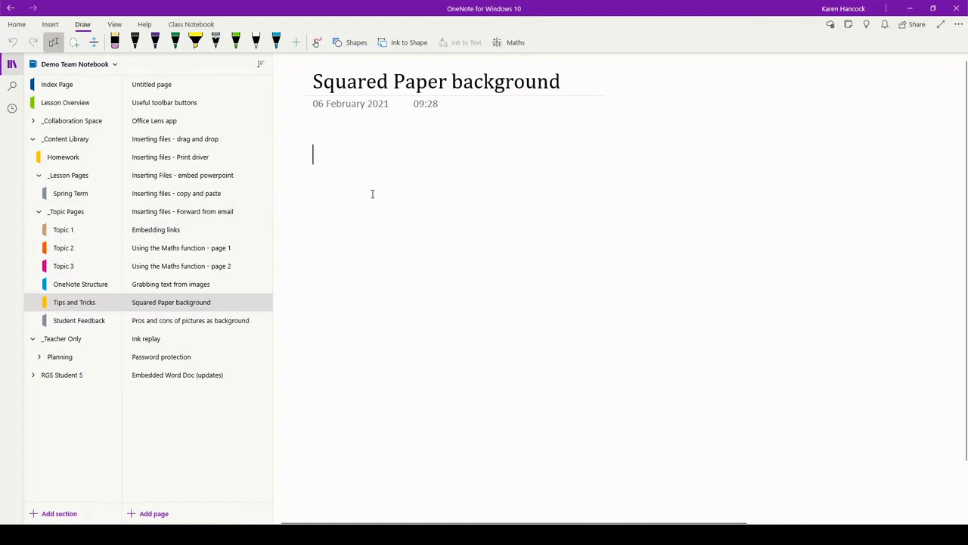
{"action": "left_click", "coordinate": [114, 24]}
{"action": "left_click", "coordinate": [256, 43]}
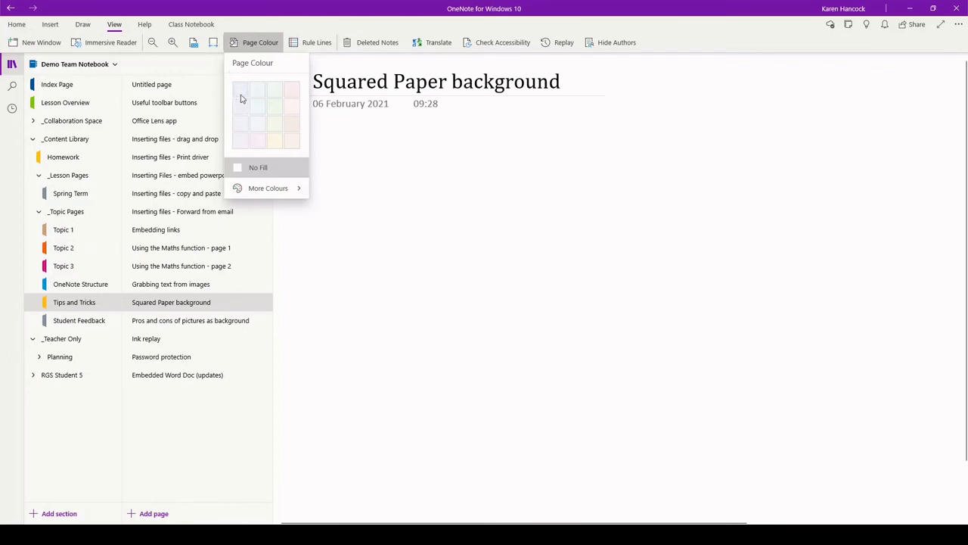
{"action": "left_click", "coordinate": [241, 99]}
- Apply Large Grid lines to the page and change its colour to pale yellow
{"action": "left_click", "coordinate": [316, 44]}
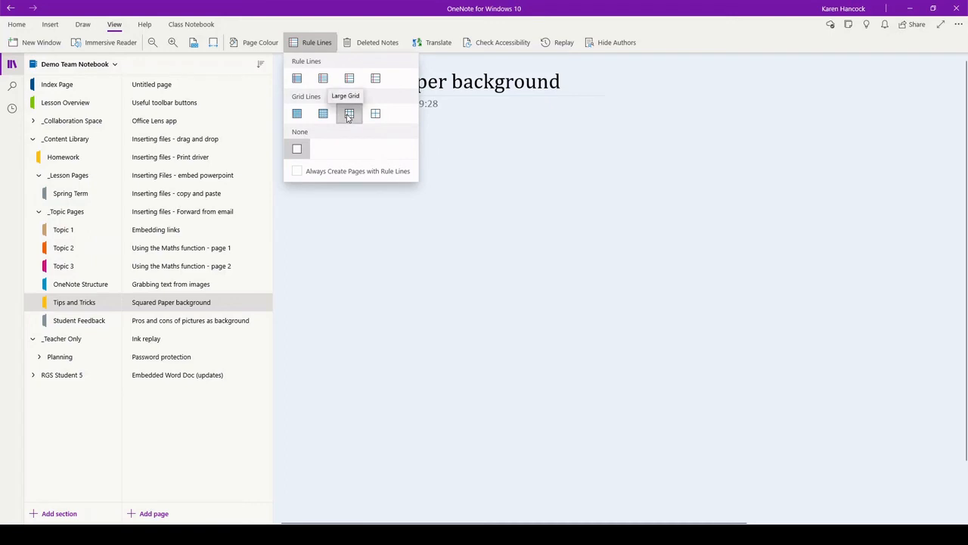
{"action": "left_click", "coordinate": [349, 113]}
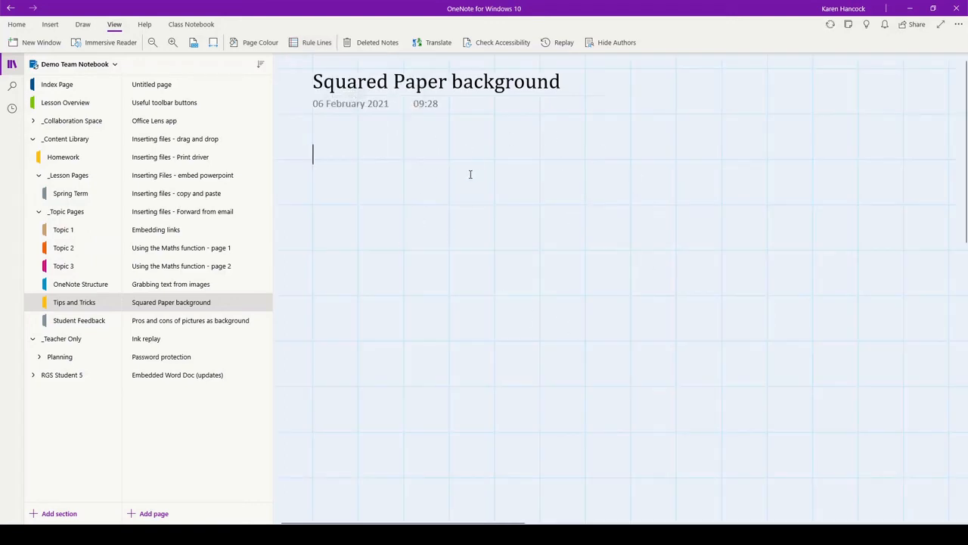
{"action": "left_click", "coordinate": [256, 42]}
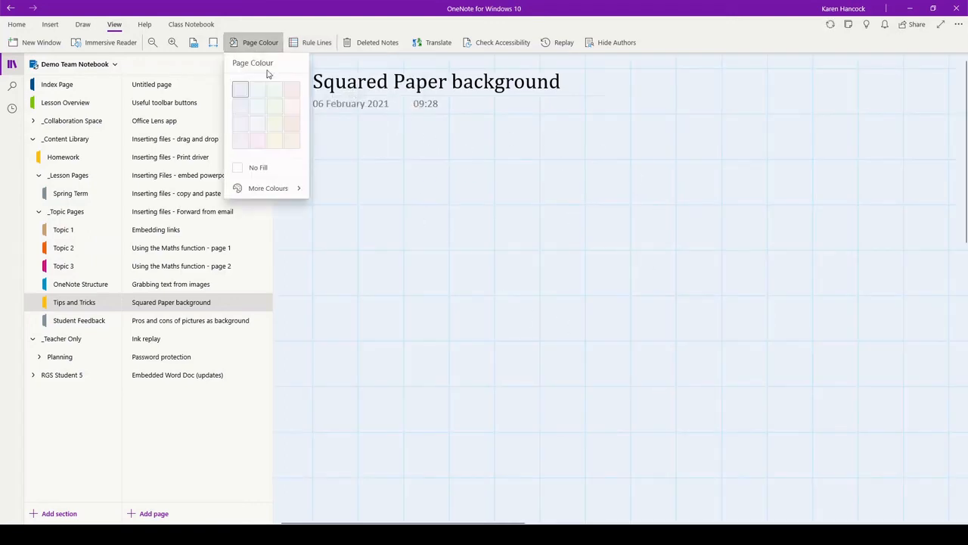
{"action": "left_click", "coordinate": [275, 146]}
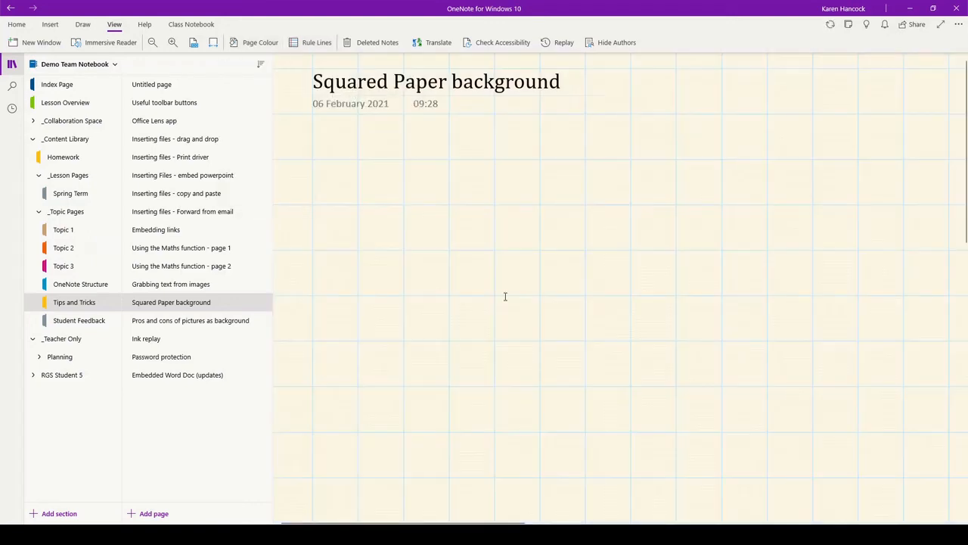
- Draw a full two-dimensional graph axes shape on the grid, about 6 squares wide and 8 squares high
{"action": "left_click", "coordinate": [83, 25]}
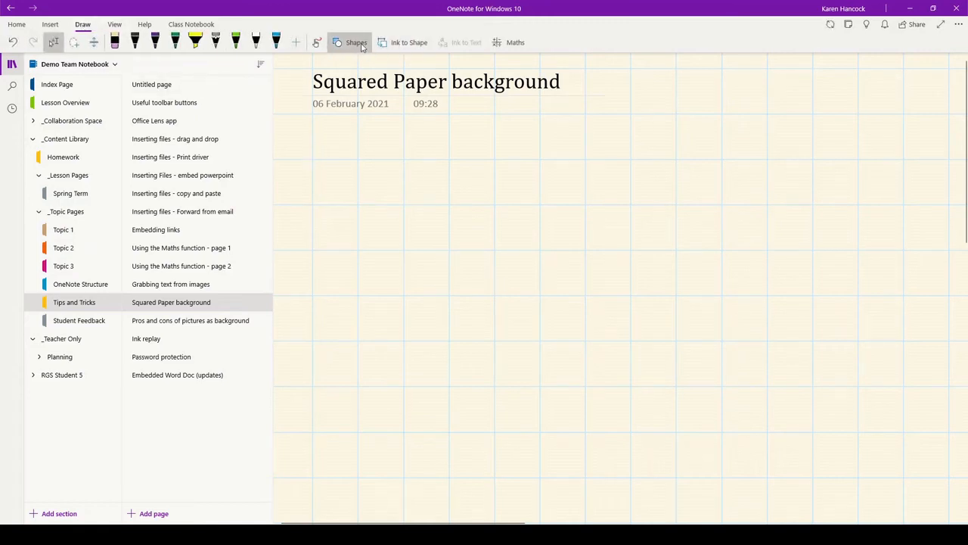
{"action": "left_click", "coordinate": [349, 44]}
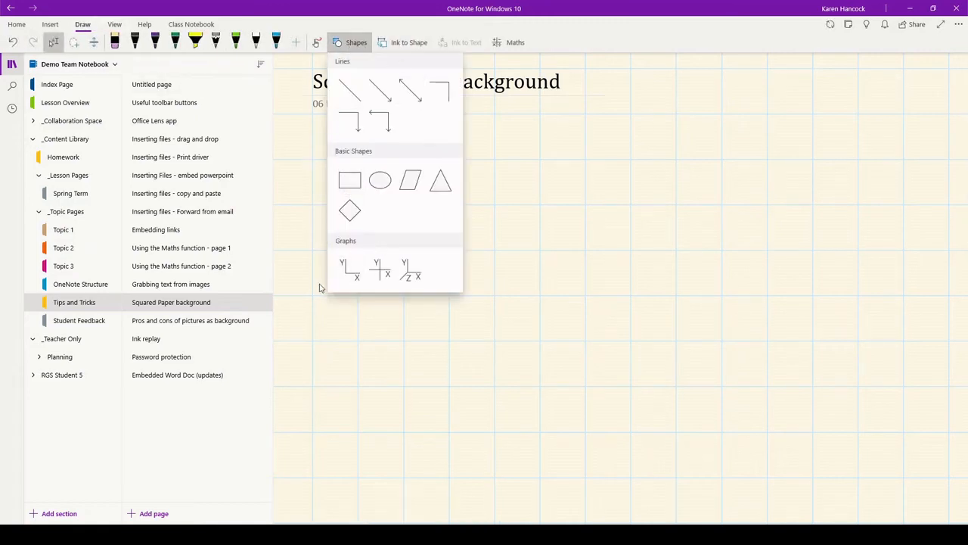
{"action": "left_click", "coordinate": [380, 270]}
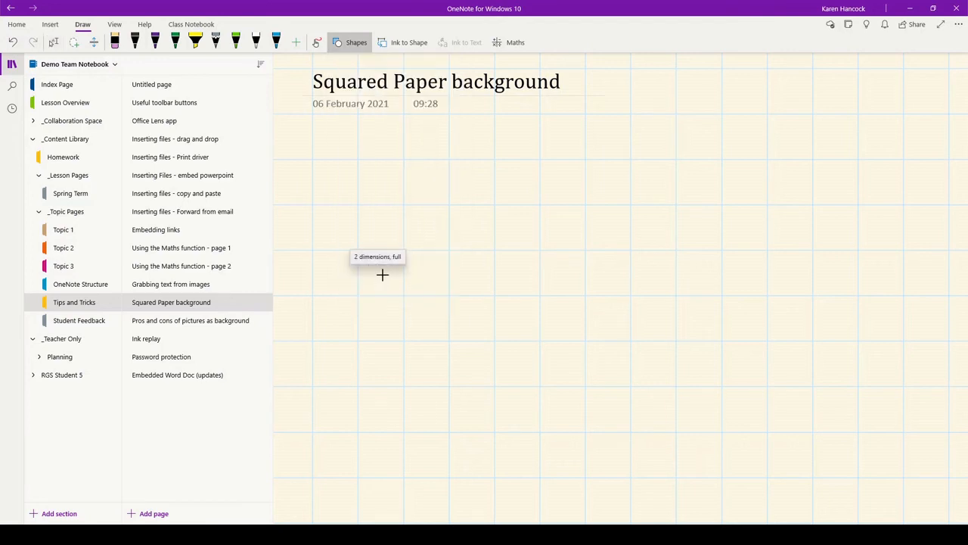
{"action": "left_click_drag", "start_coordinate": [460, 428], "coordinate": [599, 249]}
{"action": "left_click_drag", "start_coordinate": [464, 249], "coordinate": [632, 295]}
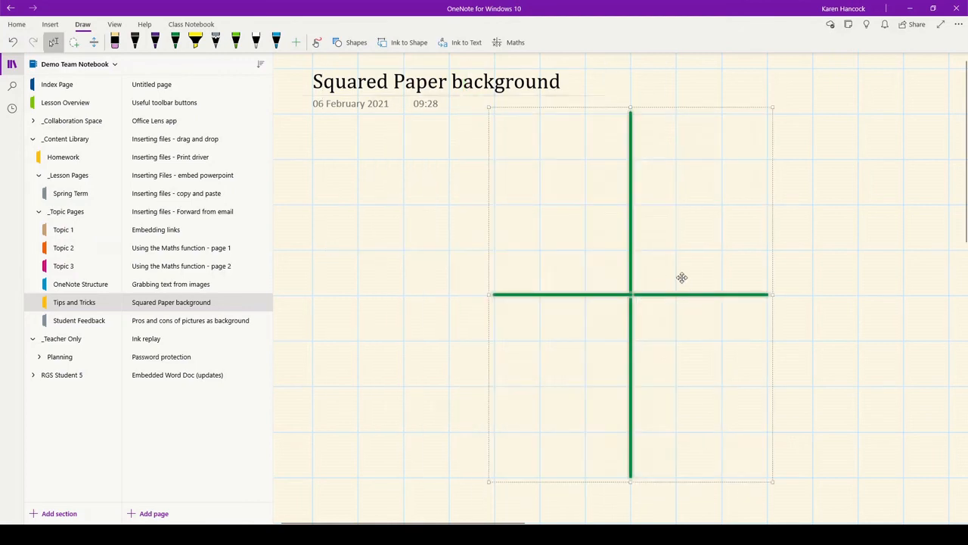
{"action": "left_click", "coordinate": [824, 266]}
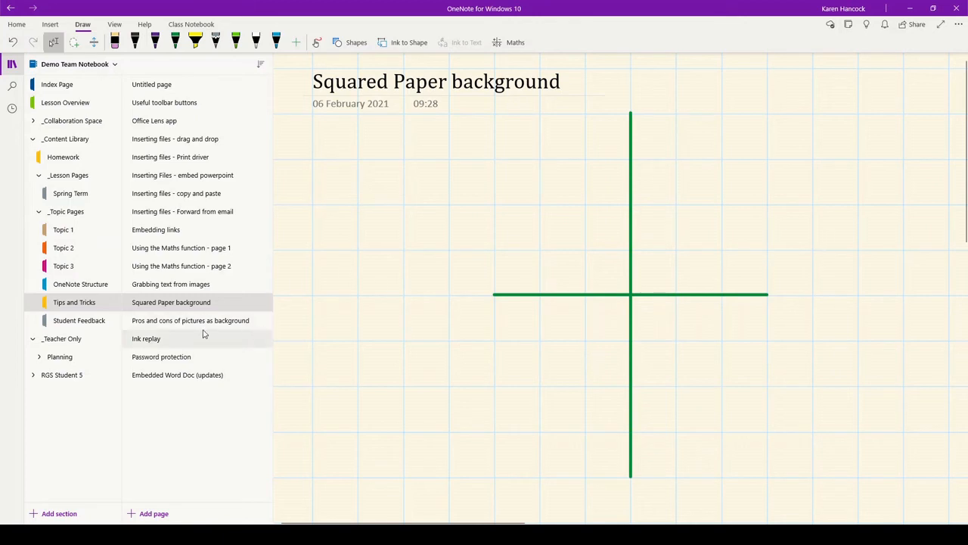
- Open the Student Feedback section and fit its page to the window width with the notebook navigation hidden
{"action": "left_click", "coordinate": [79, 321]}
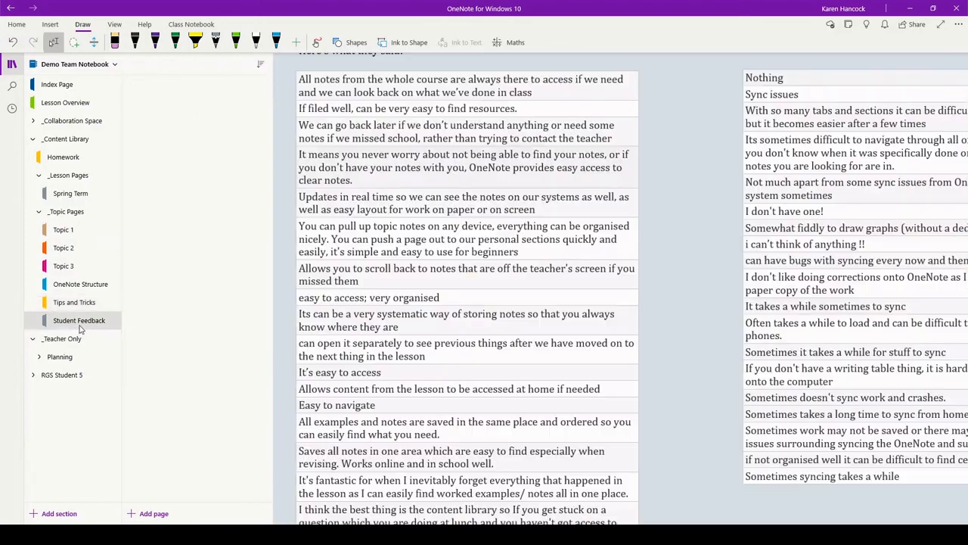
{"action": "scroll", "coordinate": [696, 291], "scroll_direction": "up", "scroll_amount": 2}
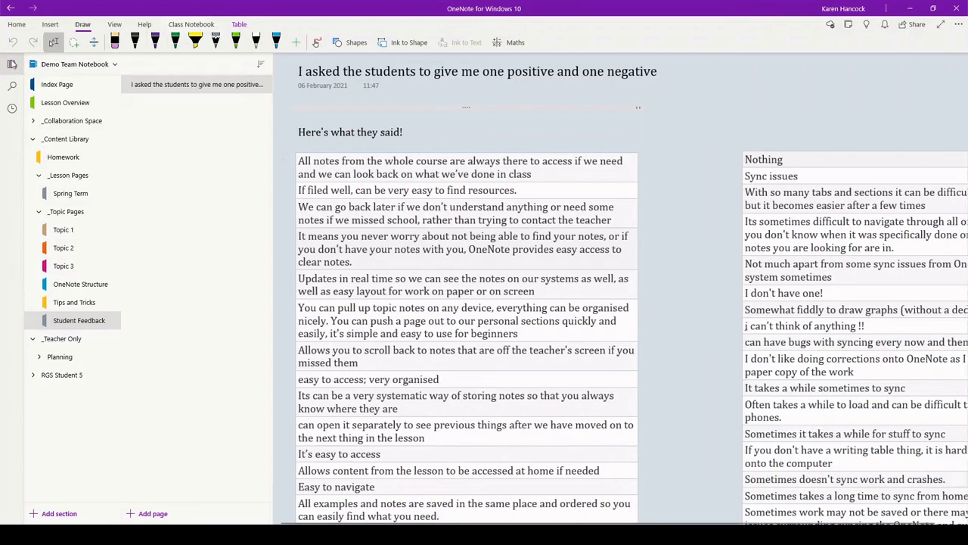
{"action": "left_click", "coordinate": [11, 63]}
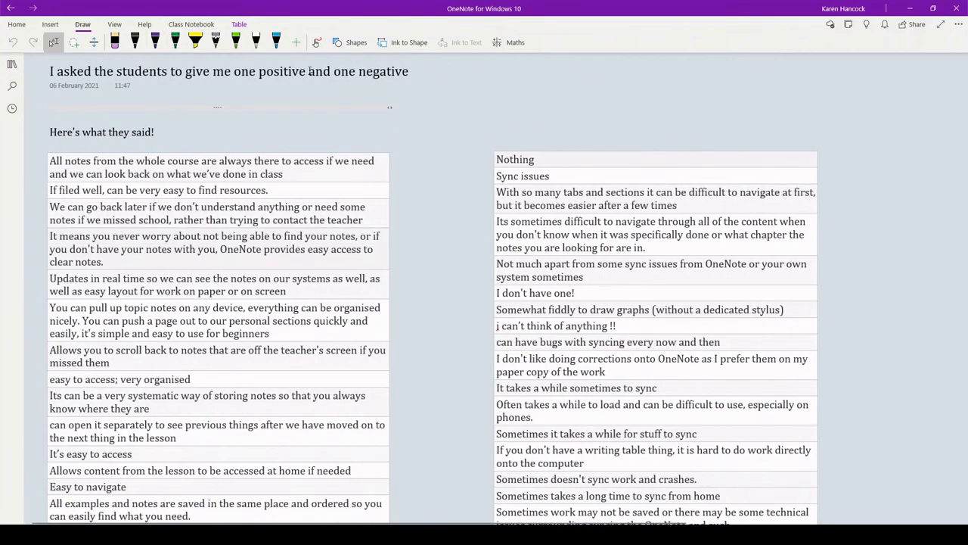
{"action": "left_click", "coordinate": [114, 24]}
{"action": "left_click", "coordinate": [214, 42]}
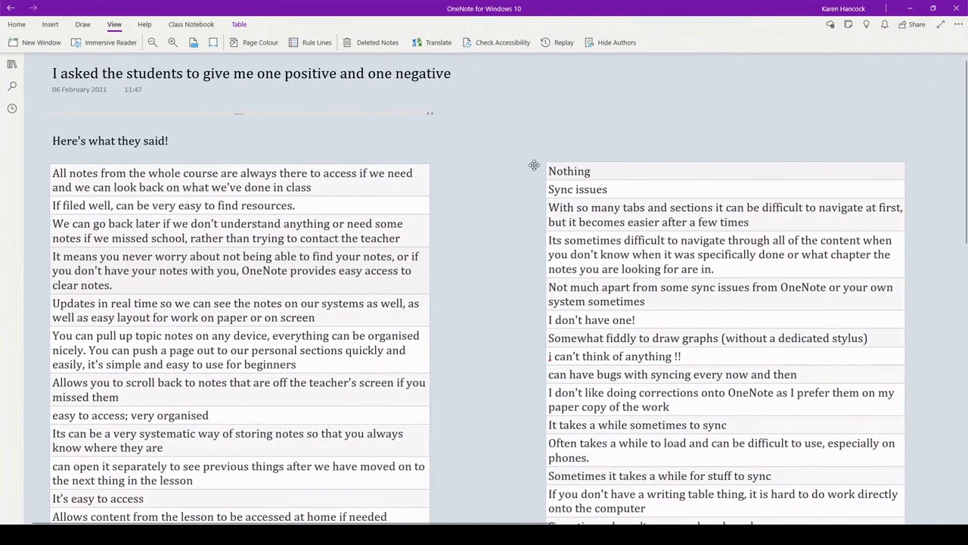
- Look through the students' positive and negative comments and add "re" after "Here's what they said!"
{"action": "scroll", "coordinate": [538, 171], "scroll_direction": "down", "scroll_amount": 2}
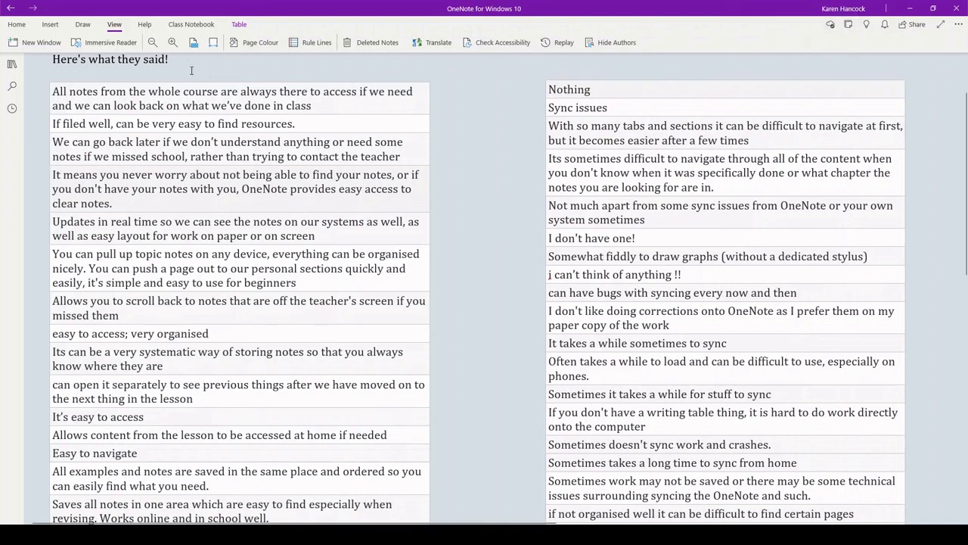
{"action": "scroll", "coordinate": [191, 70], "scroll_direction": "up", "scroll_amount": 1}
{"action": "type", "text": "re"}
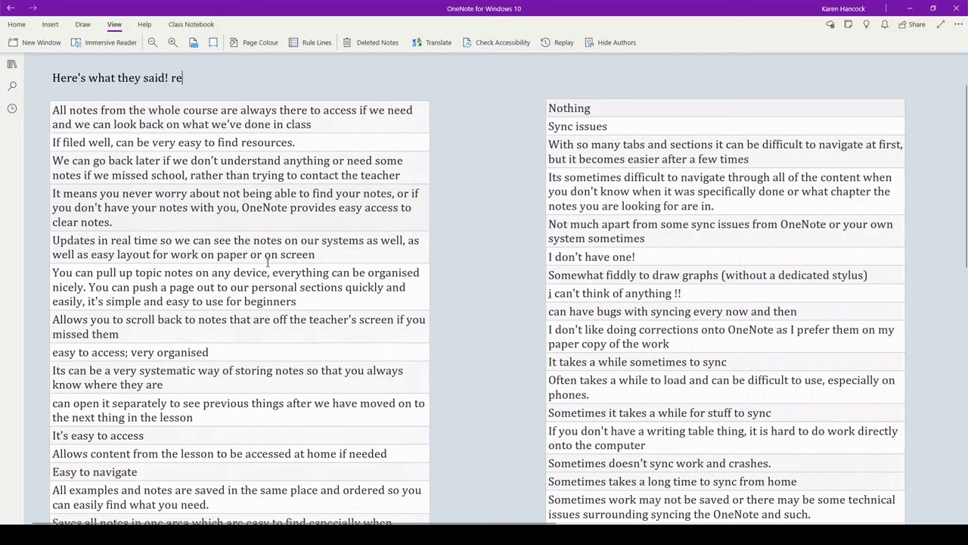
{"action": "scroll", "coordinate": [656, 257], "scroll_direction": "down", "scroll_amount": 2}
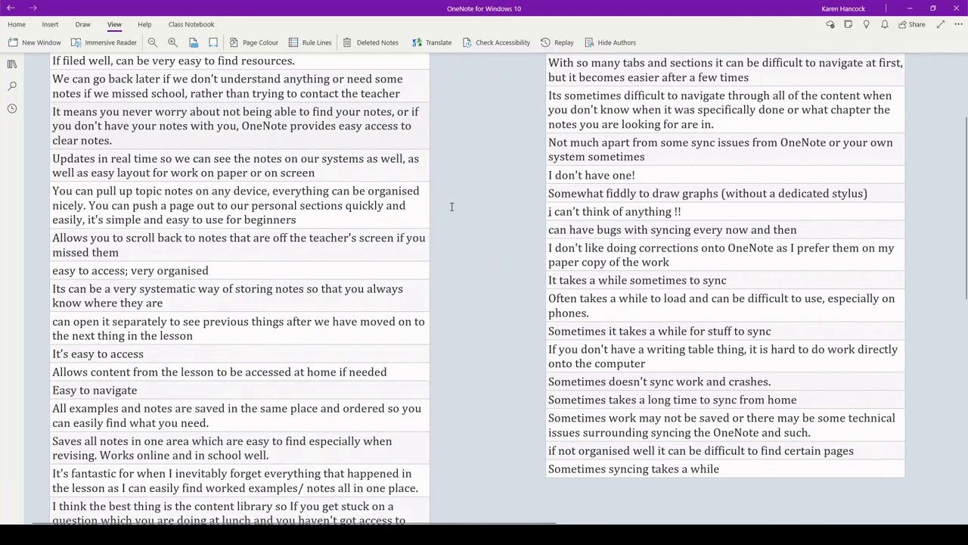
- Show the notebook navigation again and return to the Tips and Tricks section
{"action": "left_click", "coordinate": [11, 65]}
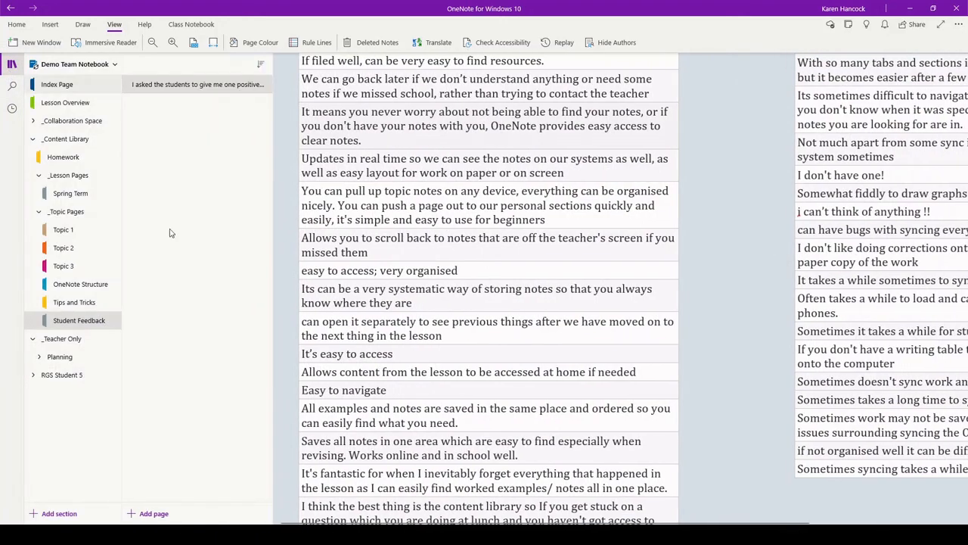
{"action": "left_click", "coordinate": [108, 303]}
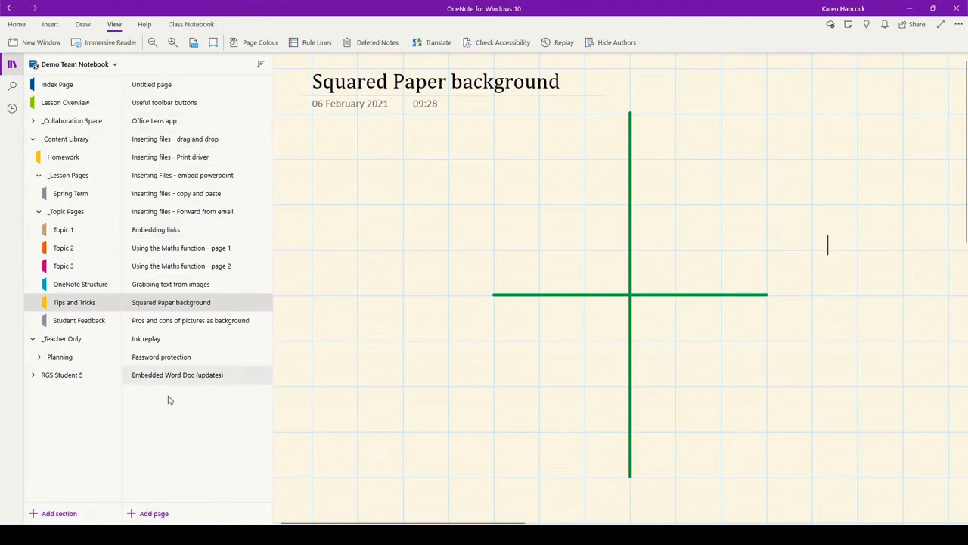